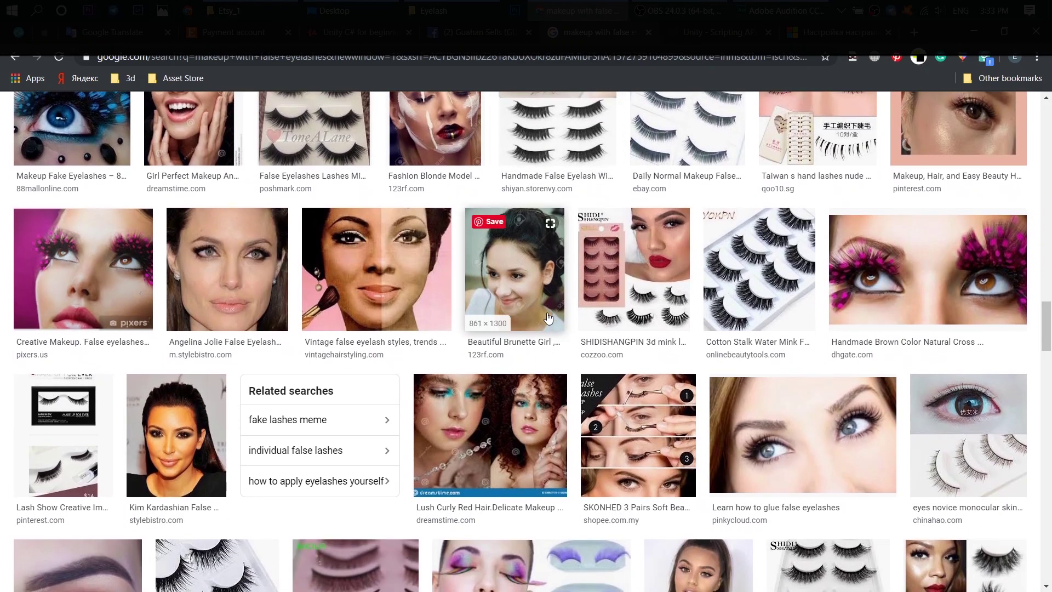
- Browse the image search results for makeup with false eyelashes for reference pictures
scroll(548, 318, down, 9)
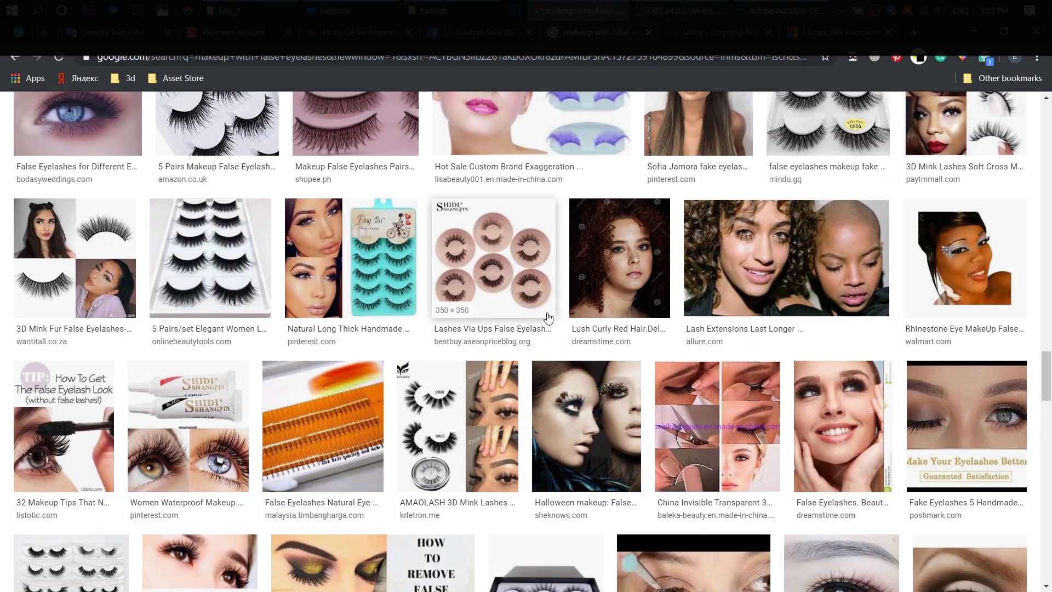
scroll(548, 316, down, 3)
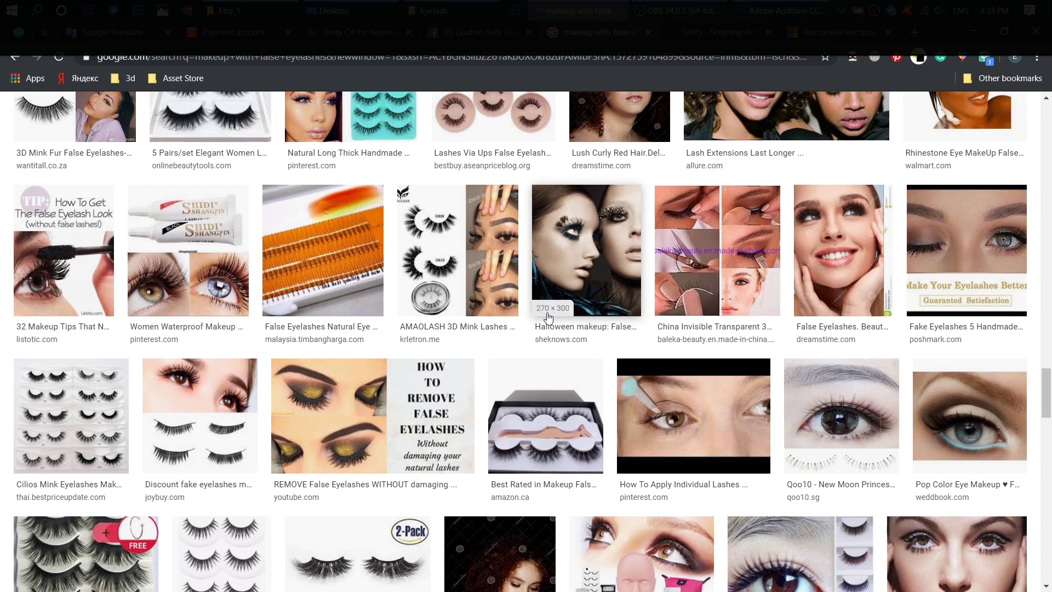
scroll(548, 316, down, 9)
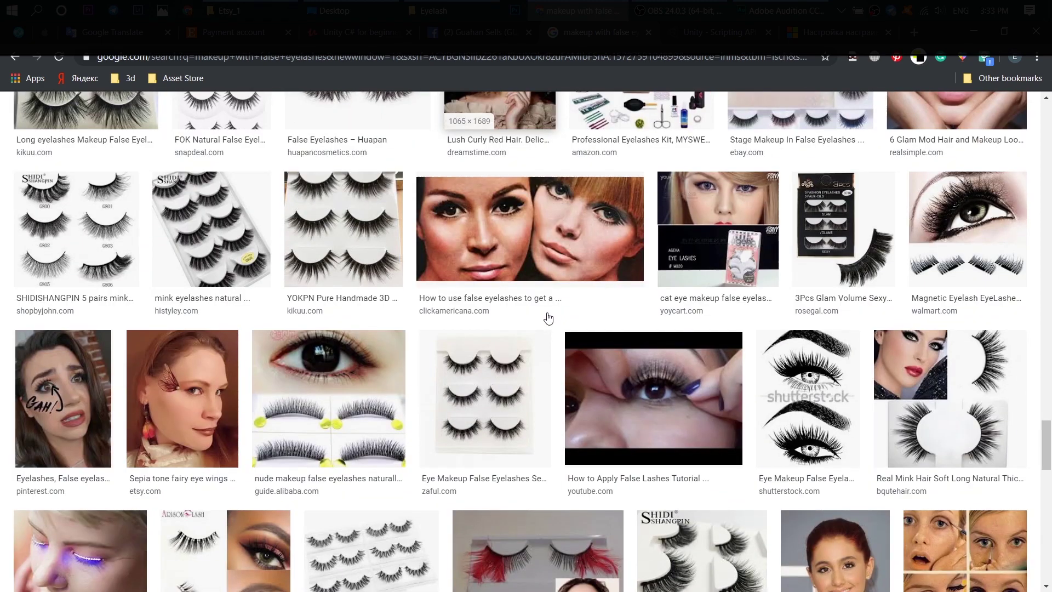
scroll(548, 317, down, 9)
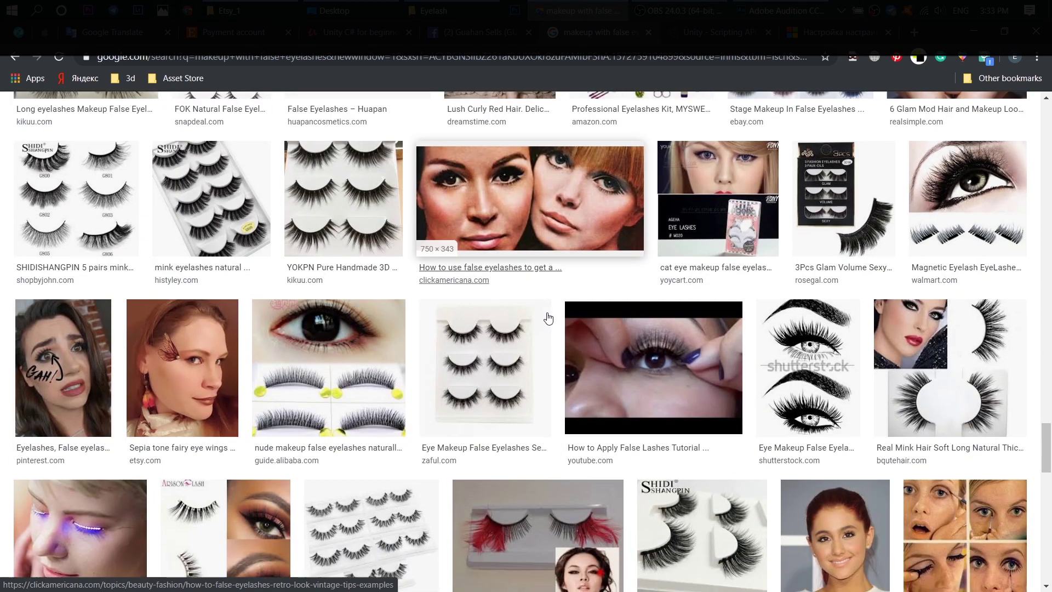
scroll(548, 317, down, 5)
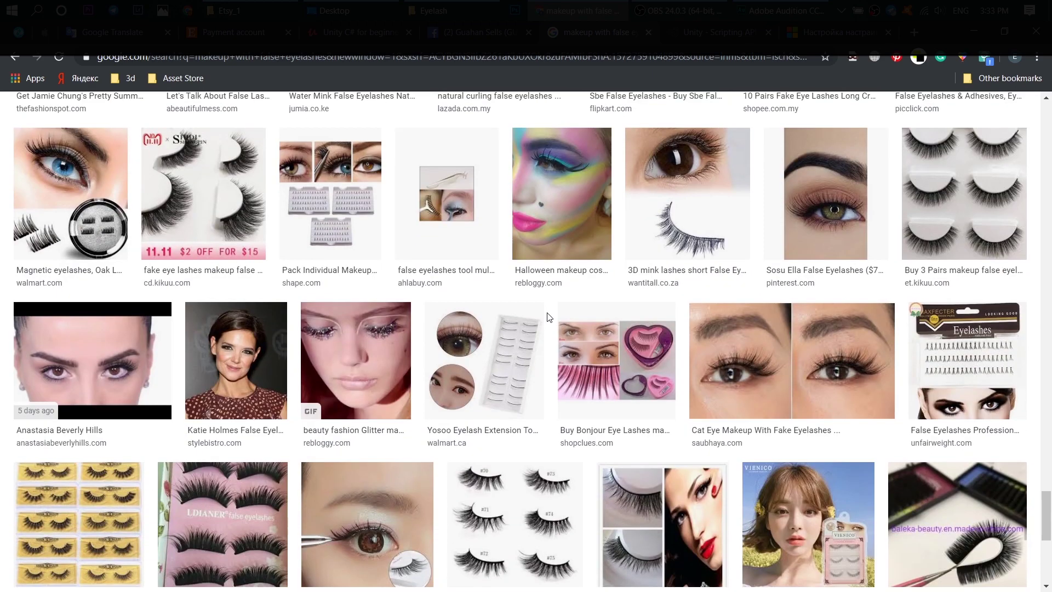
scroll(548, 317, down, 5)
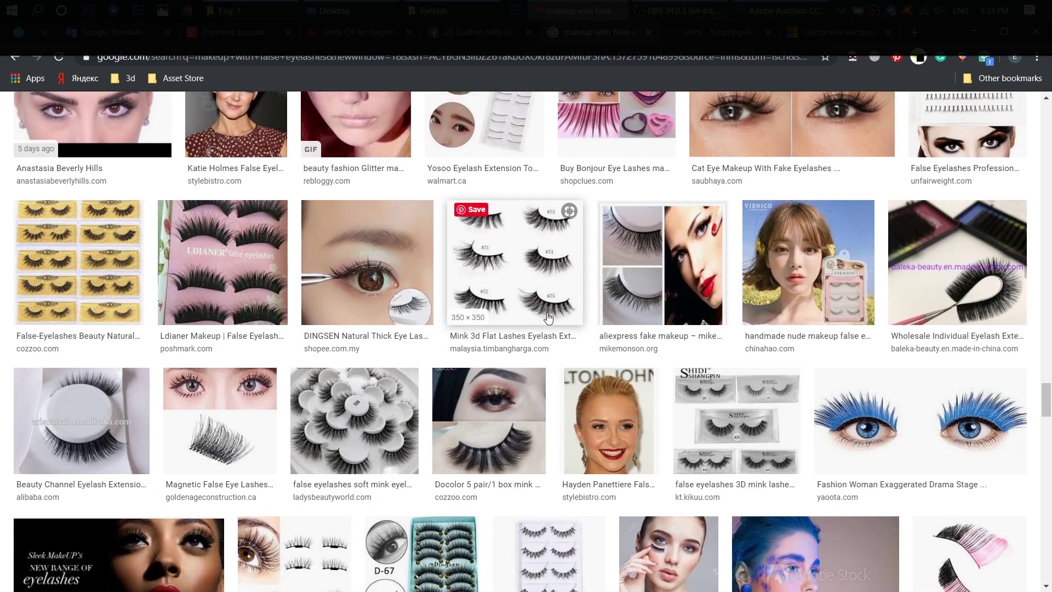
scroll(548, 316, down, 11)
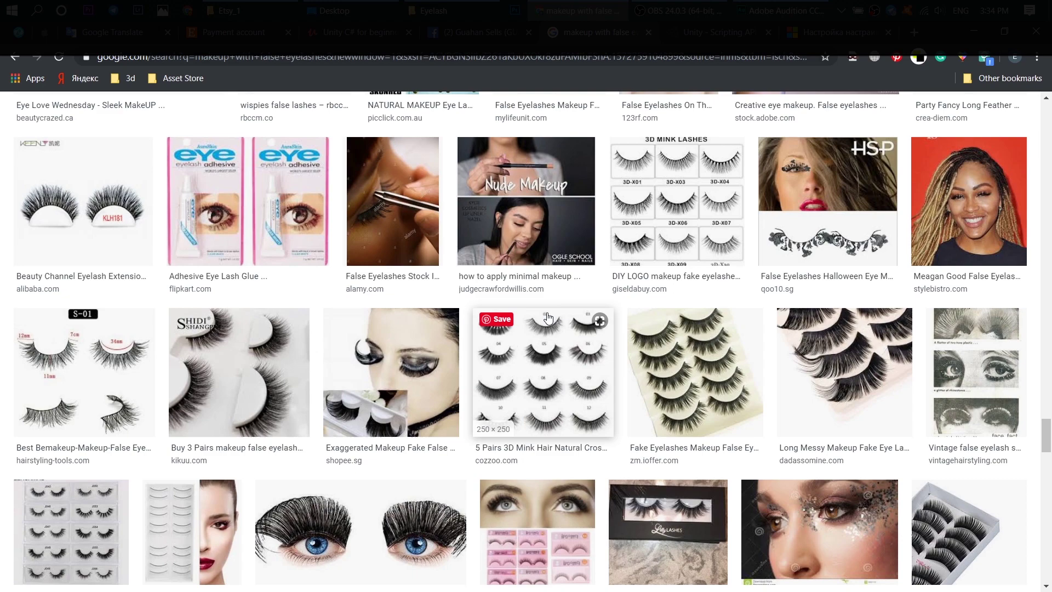
scroll(548, 317, down, 15)
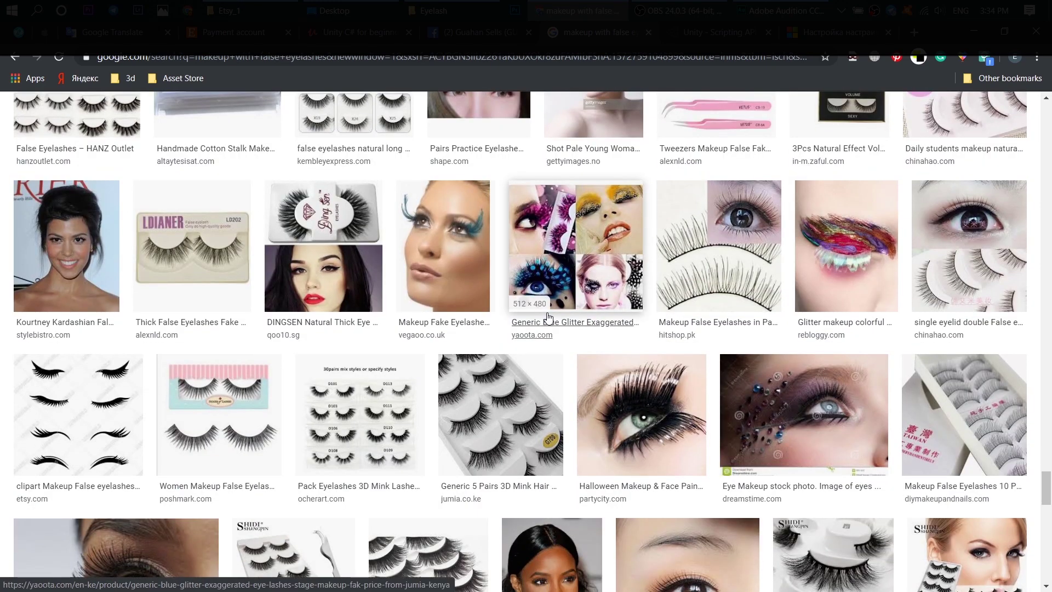
scroll(548, 317, down, 5)
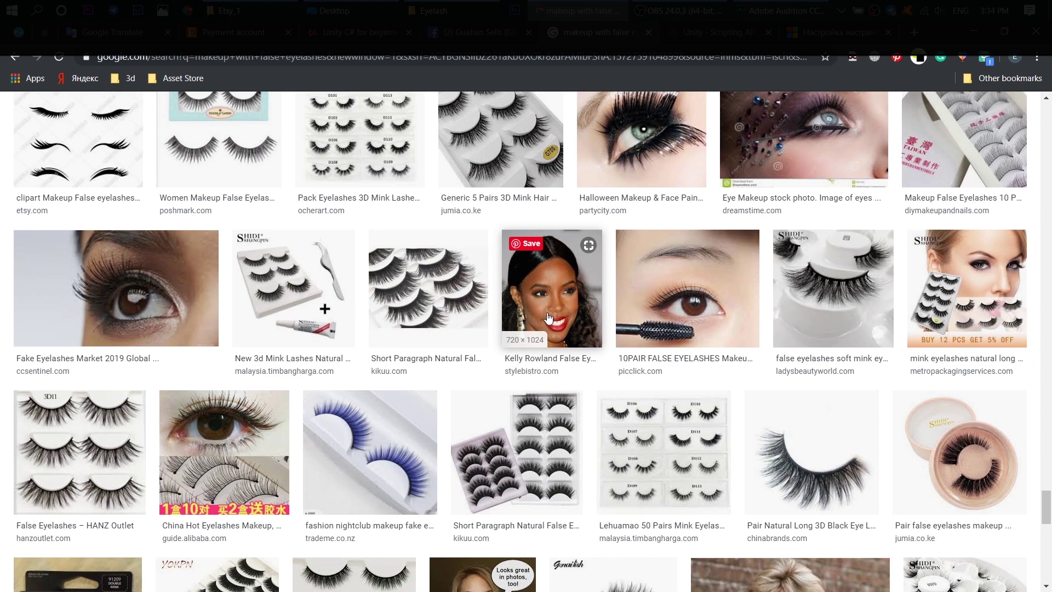
scroll(548, 317, down, 7)
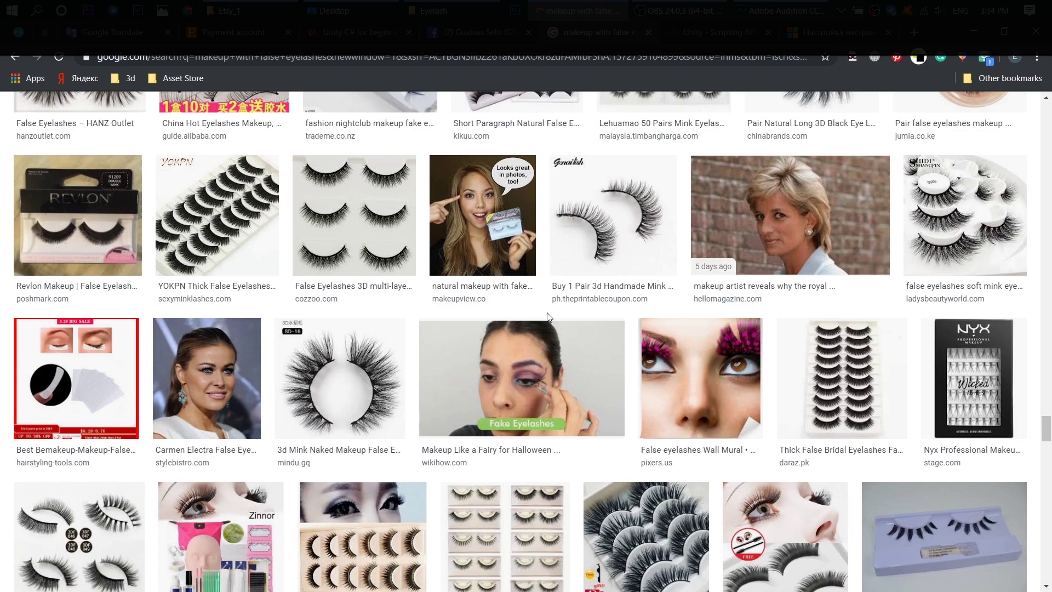
scroll(548, 316, down, 4)
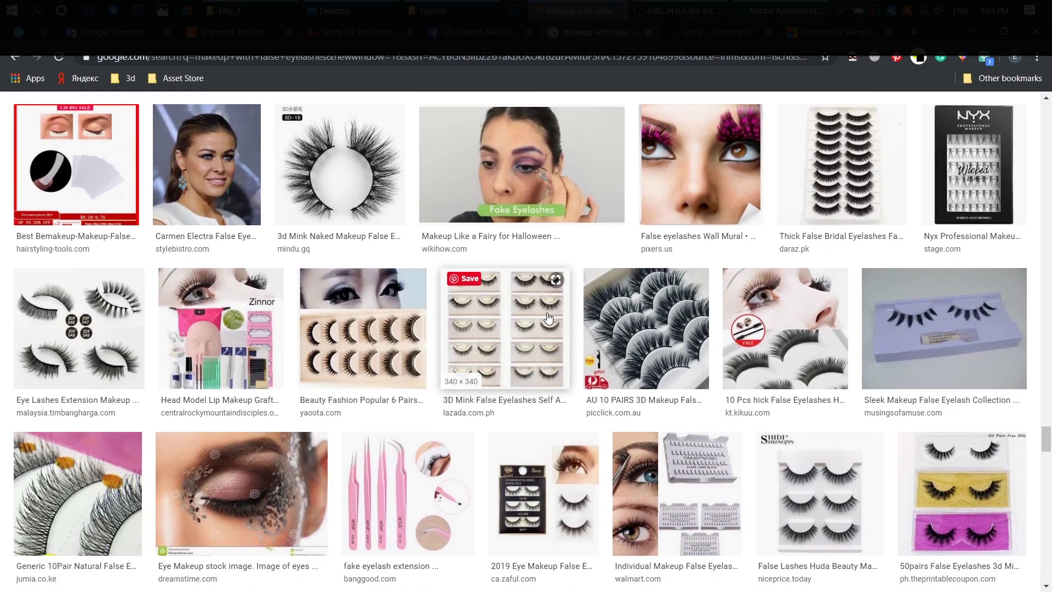
scroll(548, 317, down, 4)
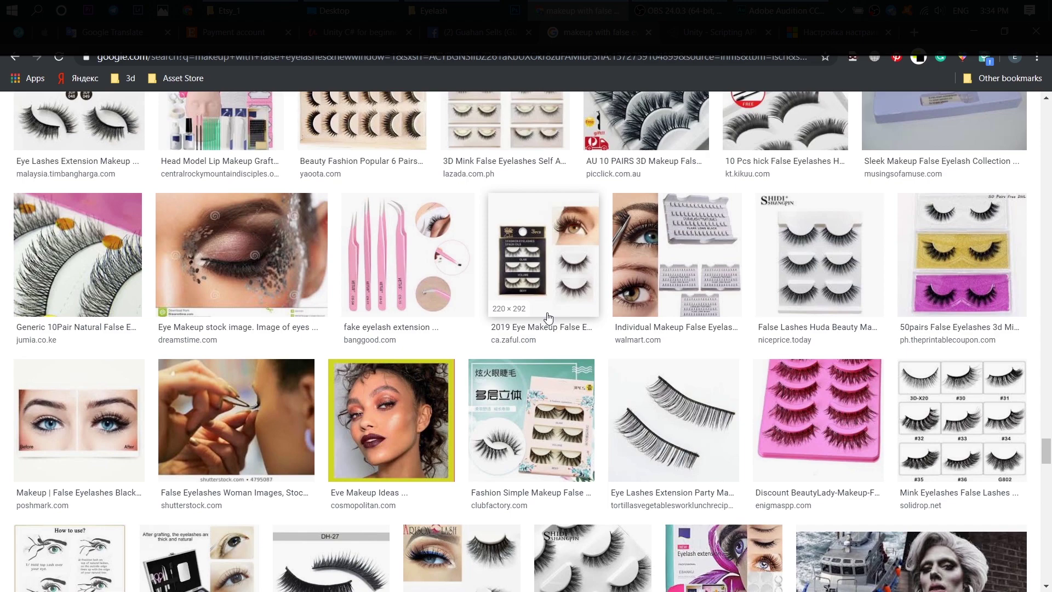
scroll(548, 316, down, 6)
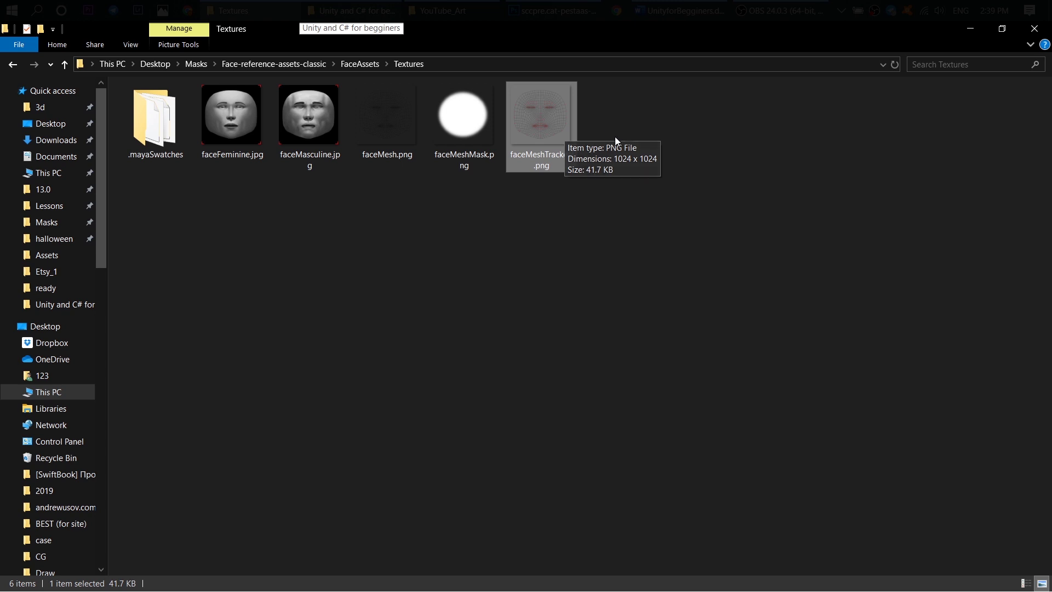
- Open the face mesh tracker texture from the Textures folder in Photoshop and show its eye area enlarged
drag(542, 117, 700, 69)
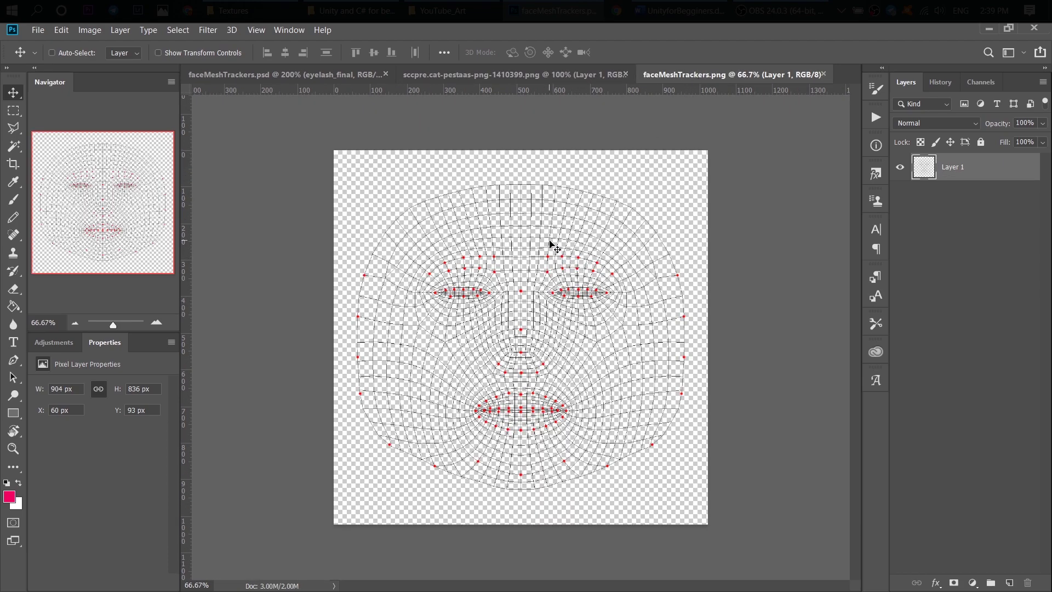
key(ctrl+plus)
key(ctrl+plus)
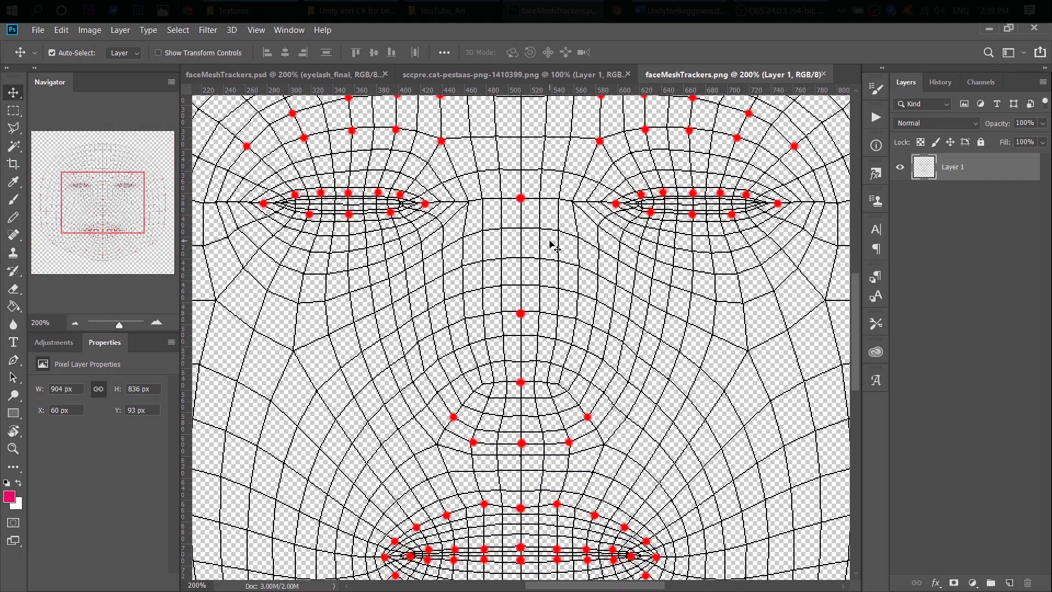
key(ctrl+plus)
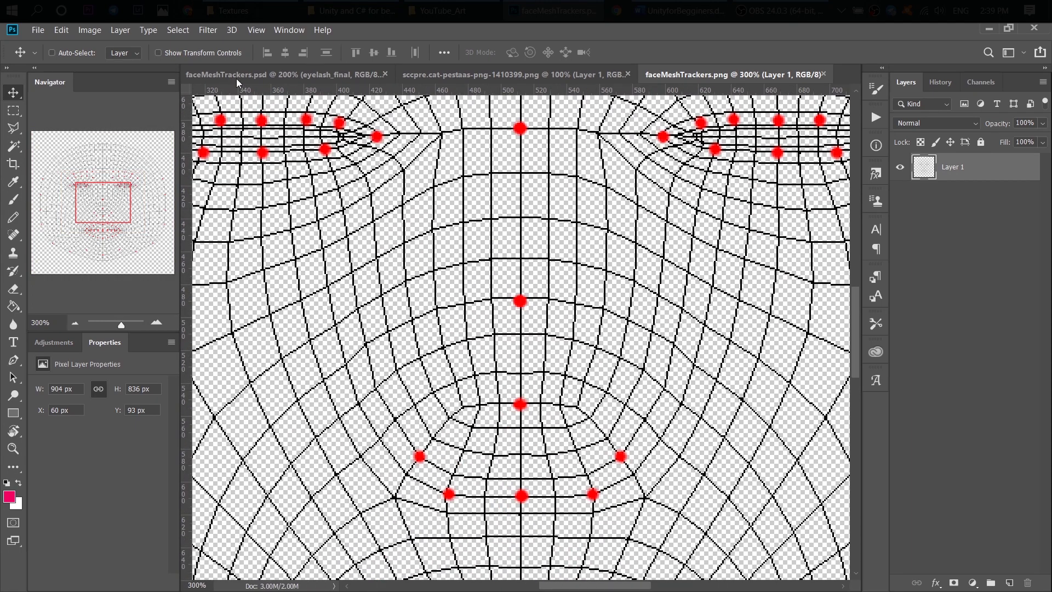
drag(105, 195, 95, 185)
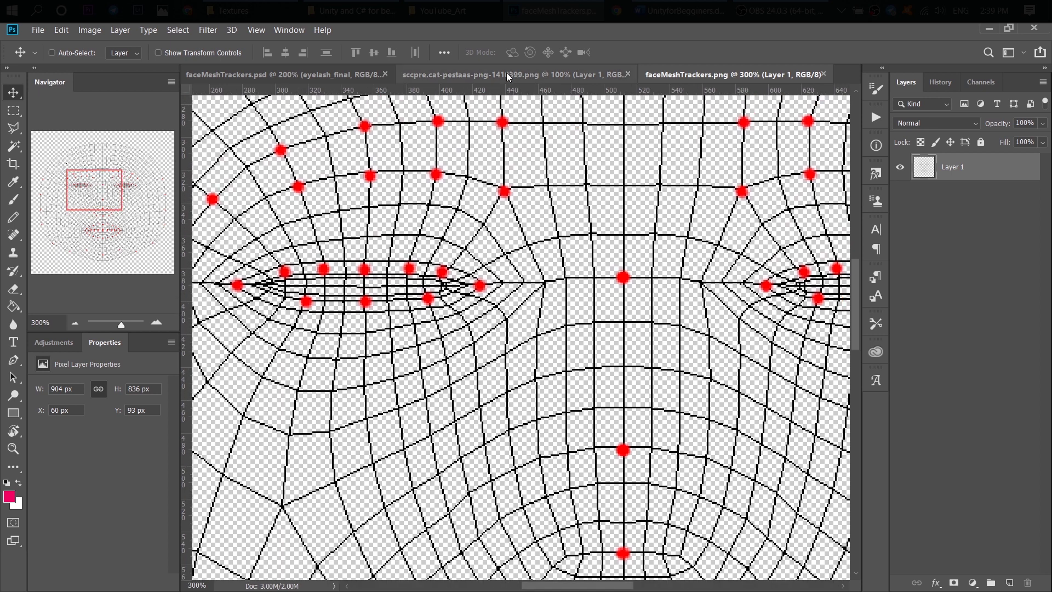
- Copy the eyelash layer from sccpre.cat-pestaas-png-1410399.png into faceMeshTrackers.png and move it over the left-hand eye of the mesh
click(506, 74)
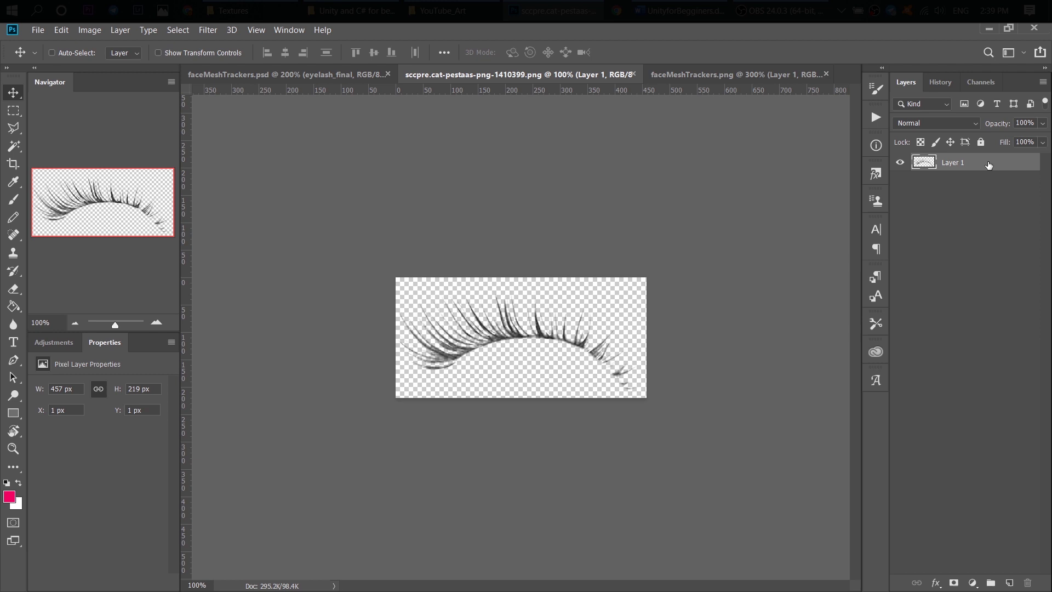
drag(982, 163, 975, 217)
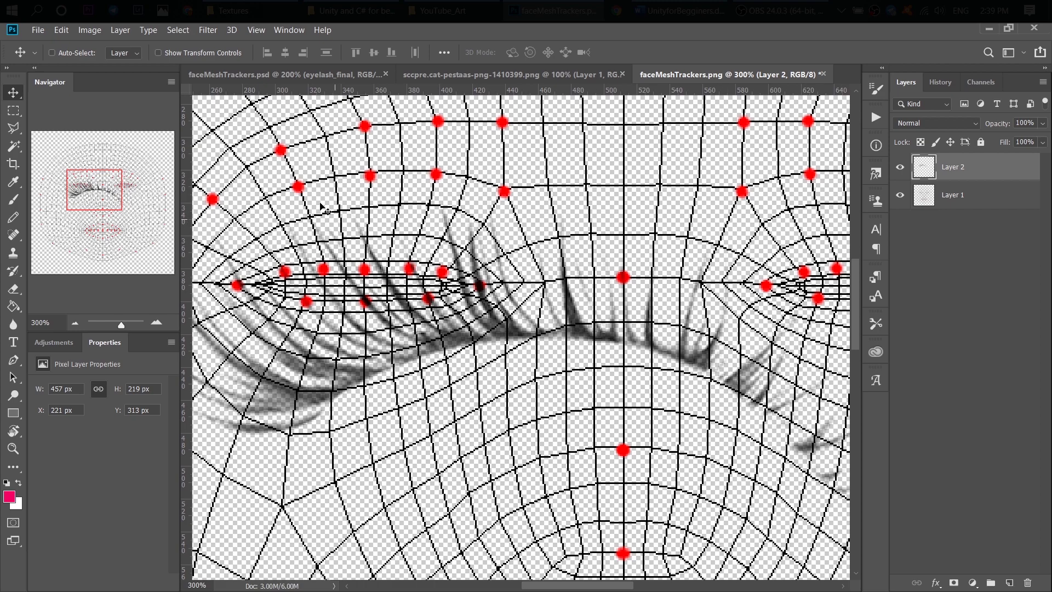
key(ctrl+1)
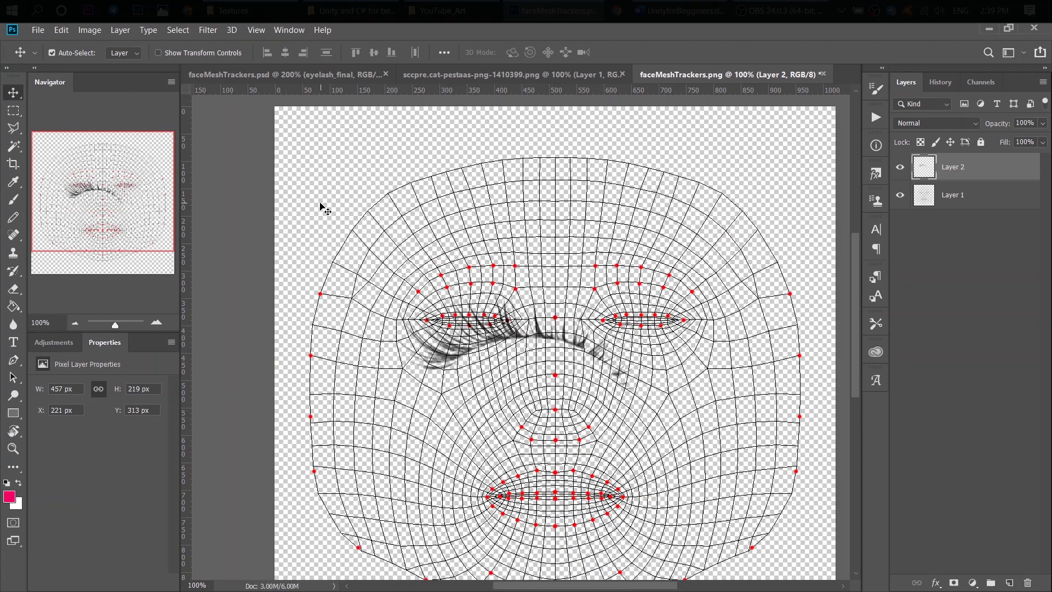
key(ctrl+plus)
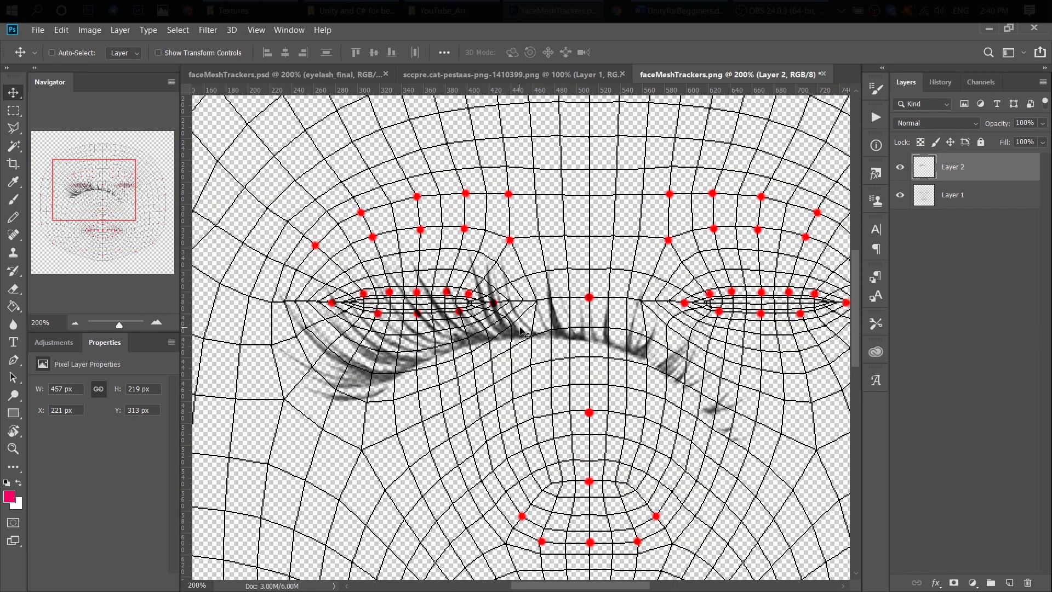
drag(521, 331, 500, 247)
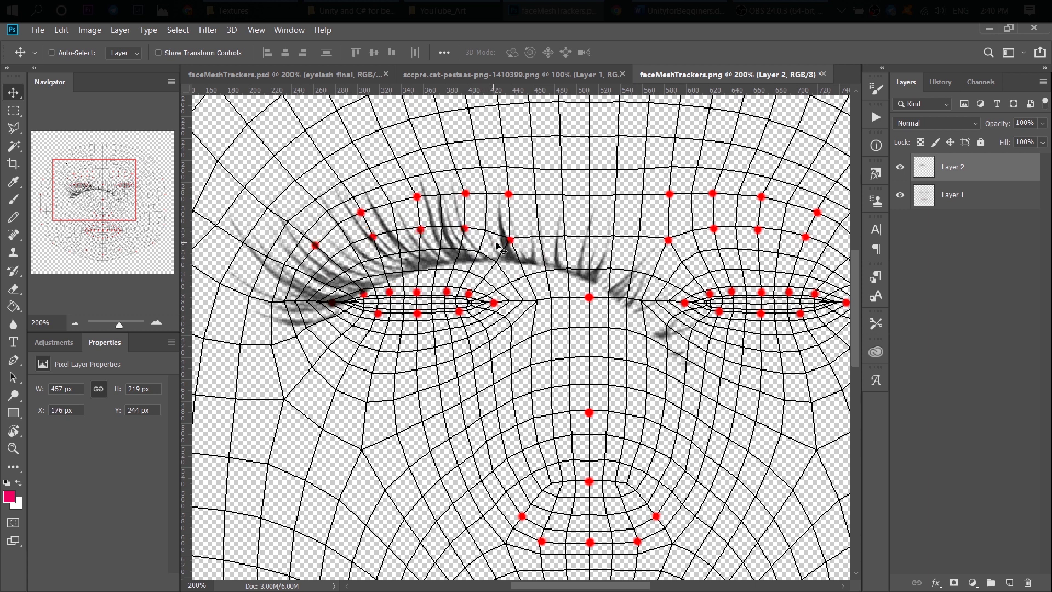
- Scale the eyelash layer down proportionally to about 37% with Free Transform and position it along the left-hand eye's upper lid
key(ctrl+t)
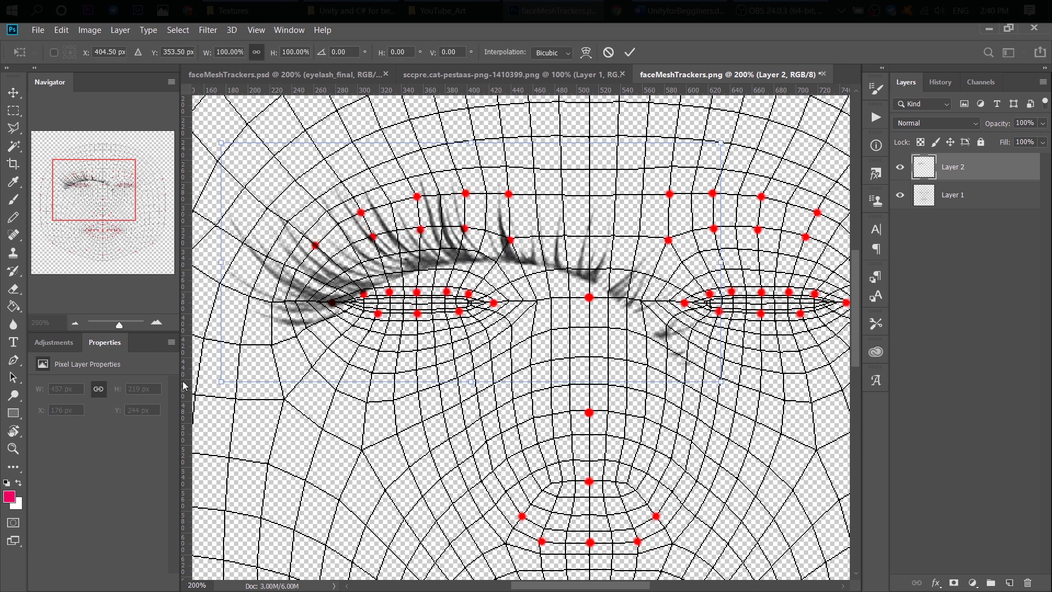
drag(220, 381, 370, 310)
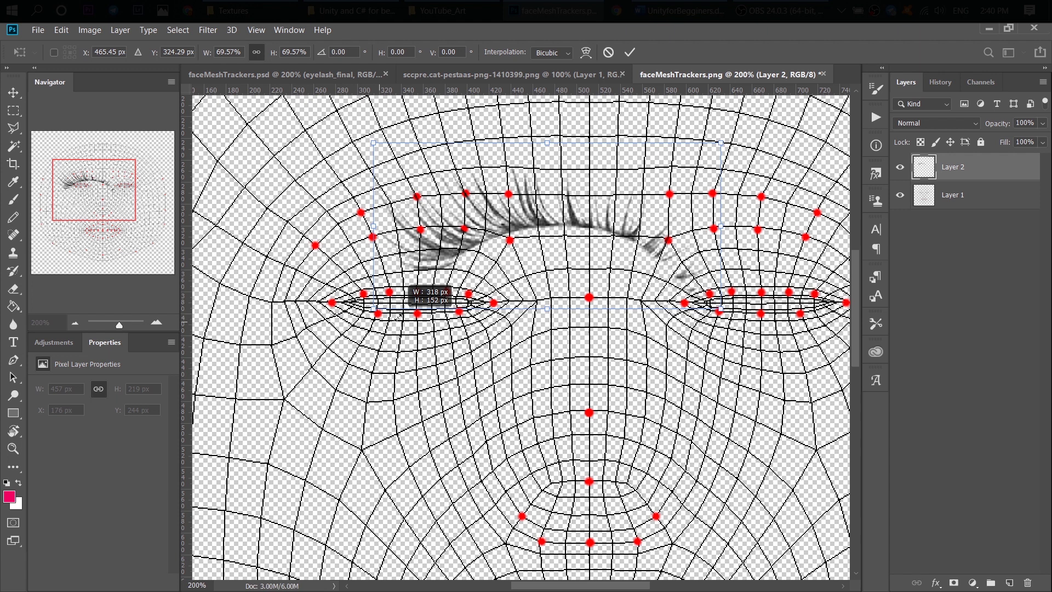
drag(597, 229, 501, 263)
drag(626, 343, 505, 311)
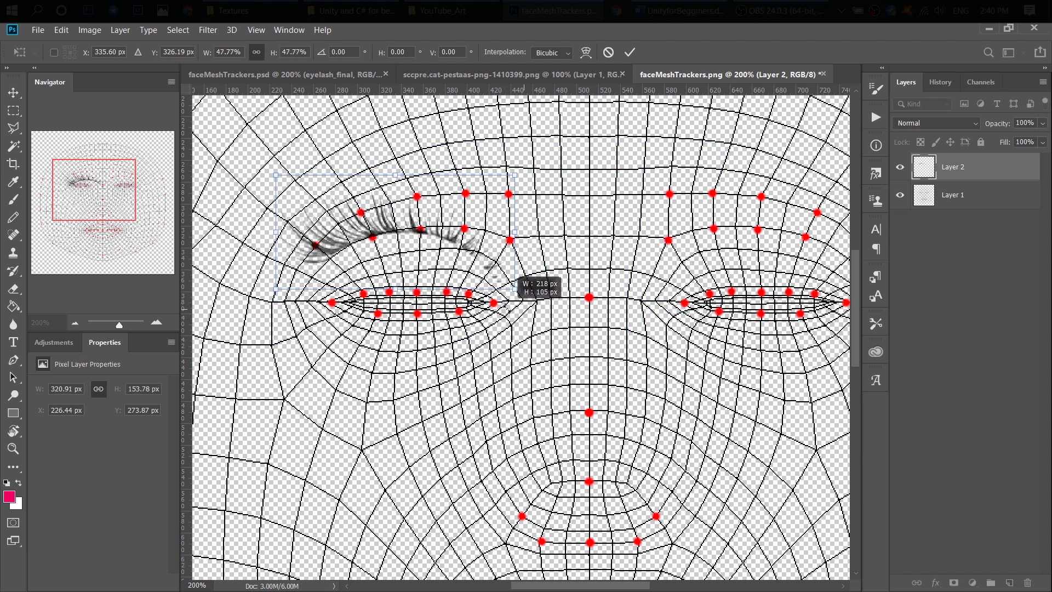
drag(408, 230, 425, 274)
drag(530, 333, 481, 319)
drag(422, 268, 443, 282)
drag(315, 320, 500, 321)
drag(404, 277, 405, 272)
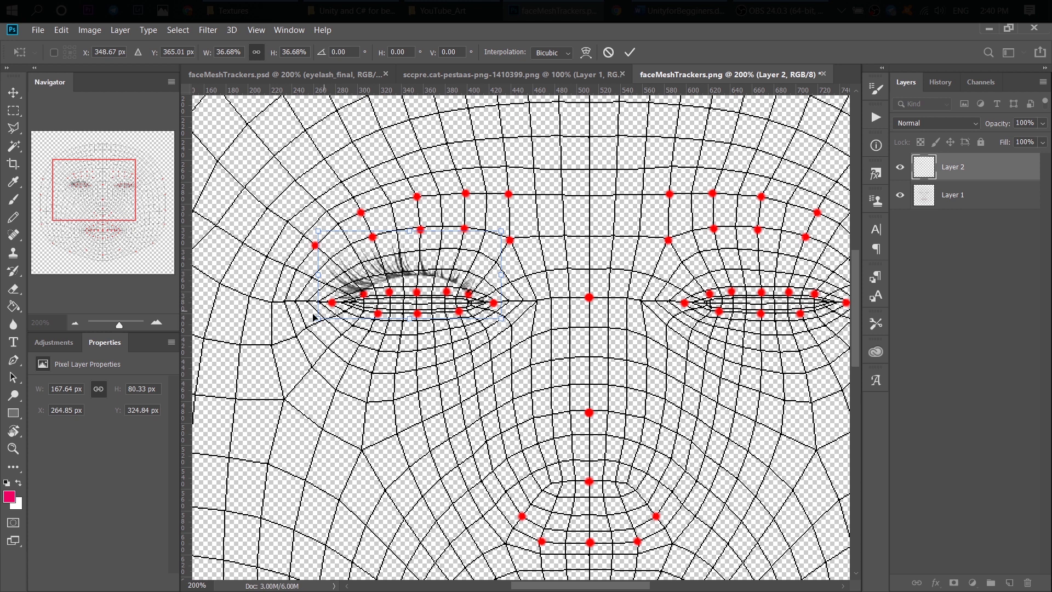
- Refine the eyelash size to about 39%, nudge it onto the upper lid line and apply the transform
mouse_move(501, 230)
mouse_down()
mouse_move(376, 286)
mouse_move(500, 226)
mouse_up()
mouse_move(421, 261)
mouse_down()
mouse_move(431, 261)
mouse_move(424, 270)
mouse_up()
drag(318, 318, 312, 321)
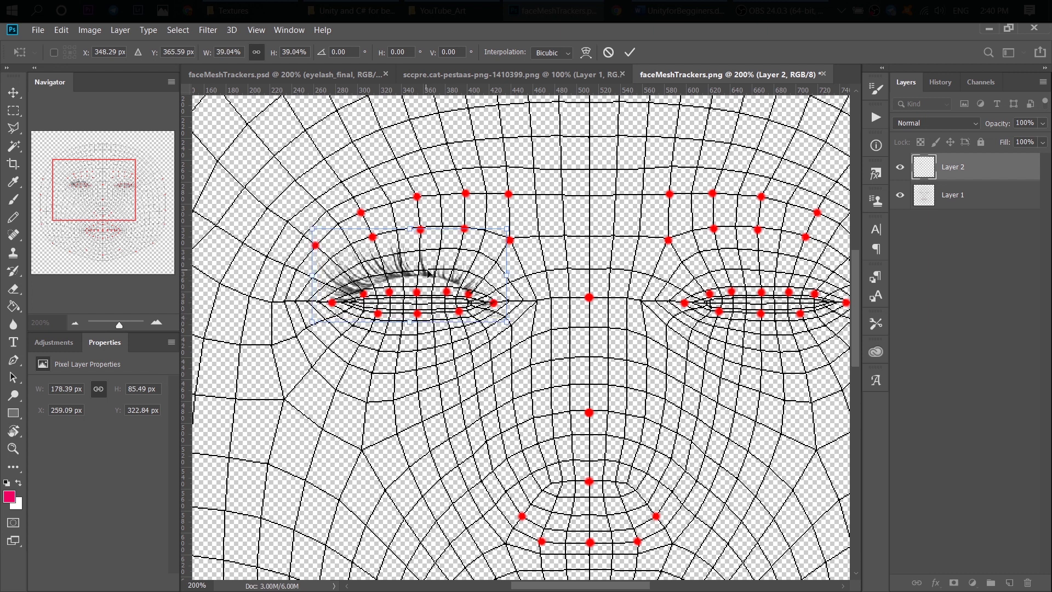
drag(429, 272, 431, 273)
click(629, 53)
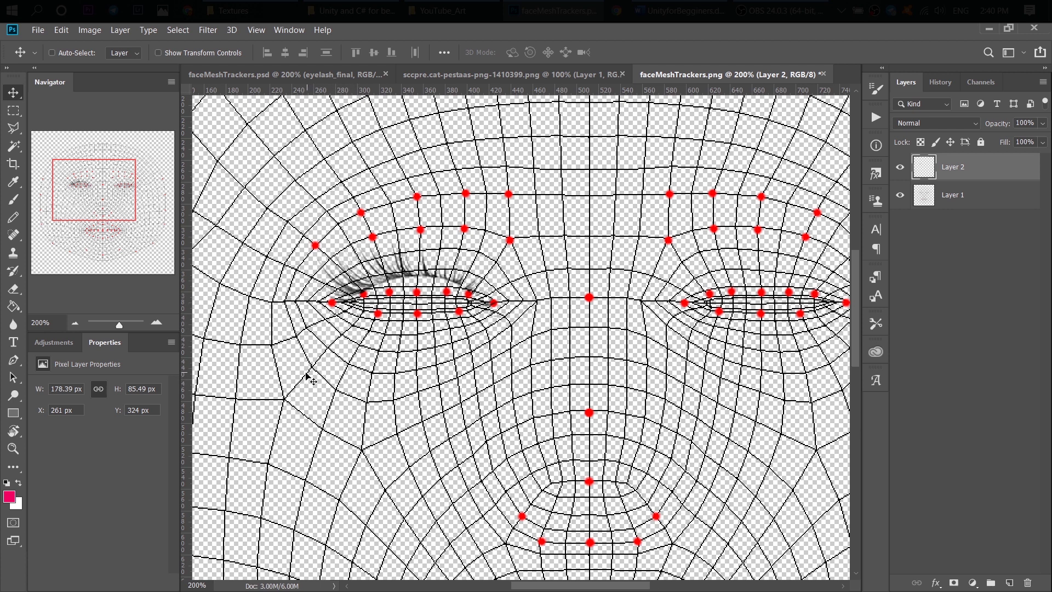
- Start a Warp transform on the eyelash layer and shift the two lower corners of its warp grid around the eye
click(62, 30)
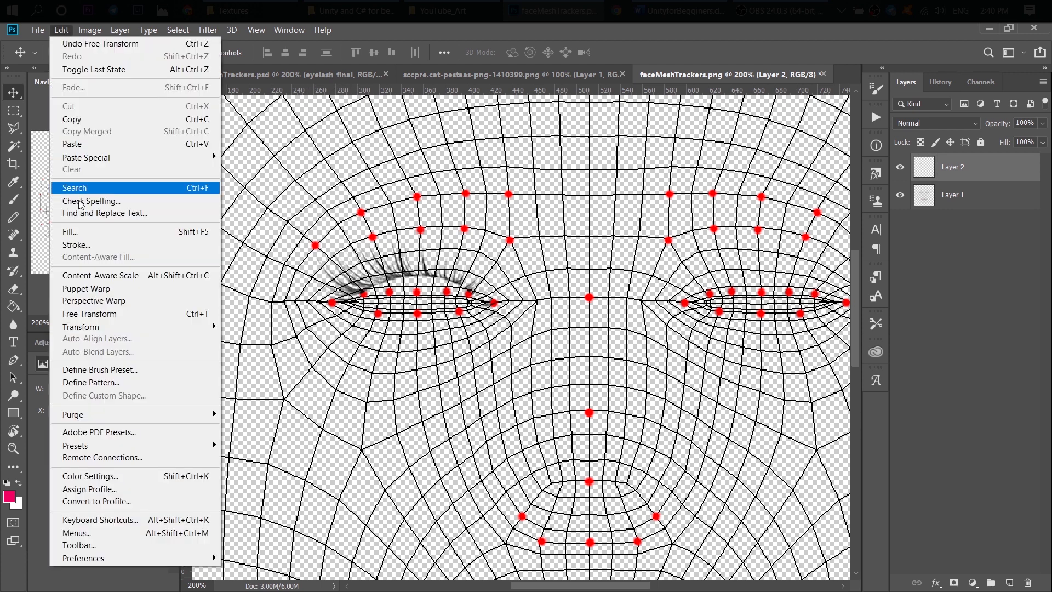
mouse_move(138, 330)
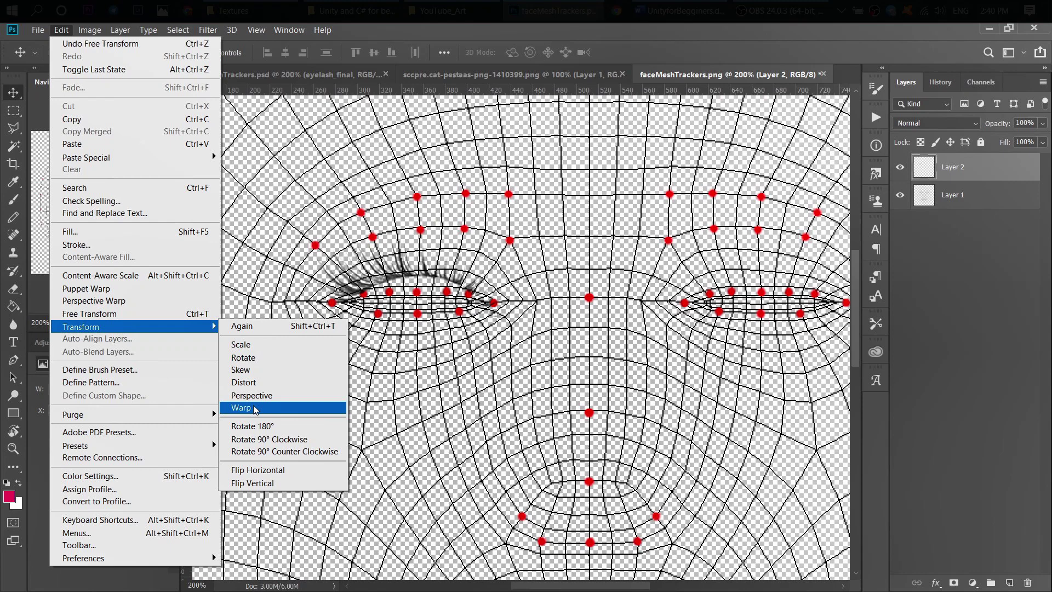
click(255, 410)
scroll(535, 311, down, 3)
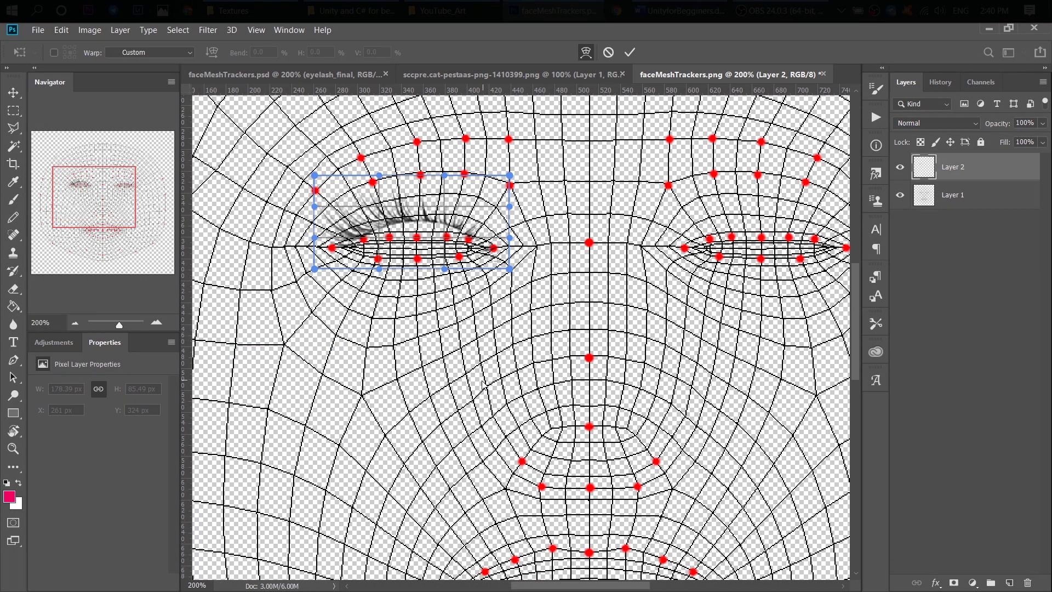
scroll(128, 180, up, 1)
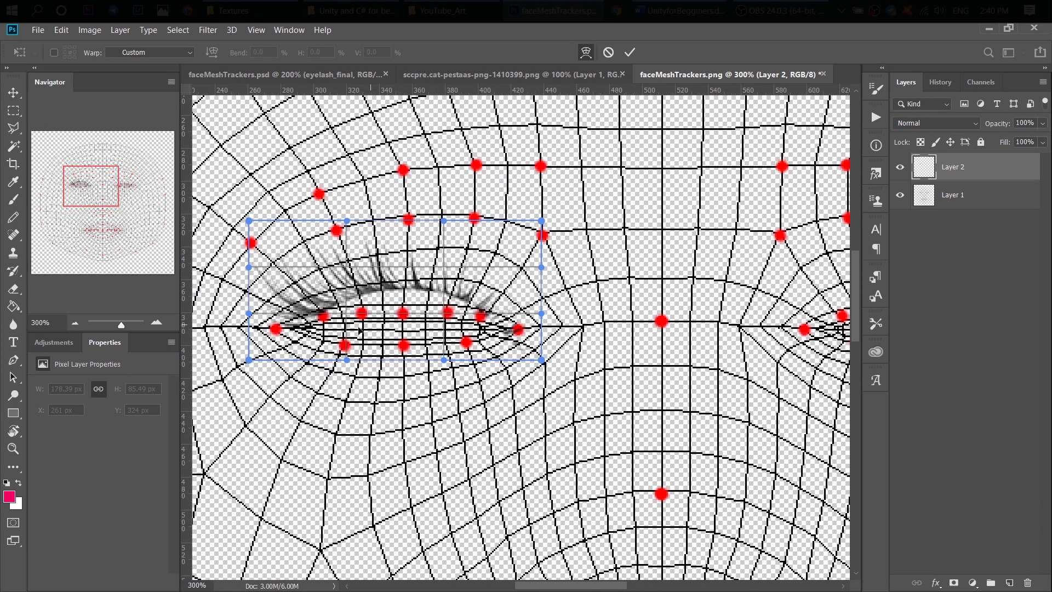
drag(245, 366, 247, 372)
drag(550, 366, 548, 336)
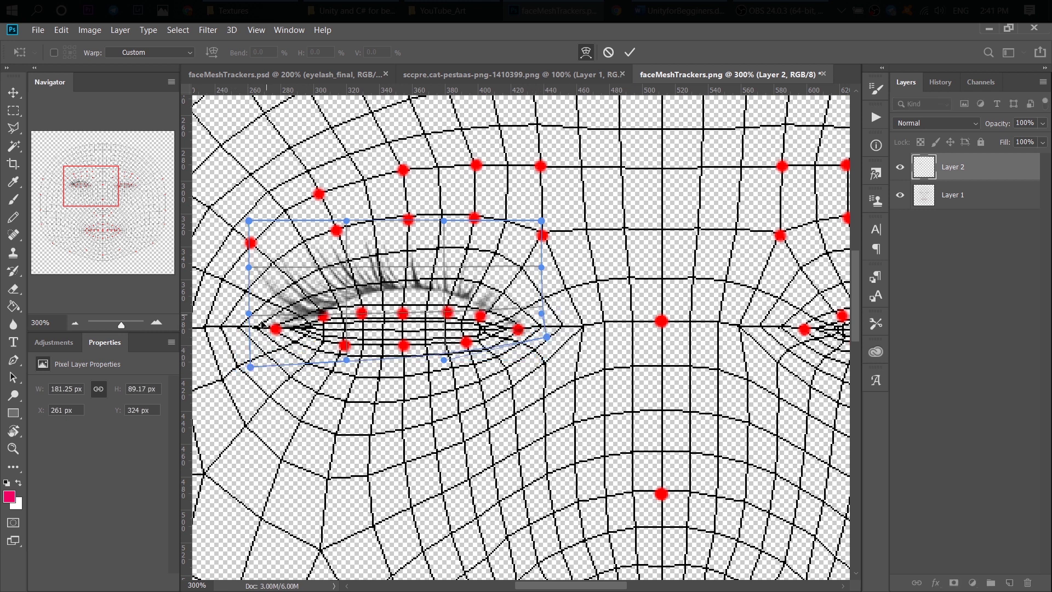
- Bend the eyelash down toward the left-hand eye's upper lid by reshaping the middle of the warp grid's upper and lower edges
drag(347, 360, 349, 363)
drag(347, 220, 354, 252)
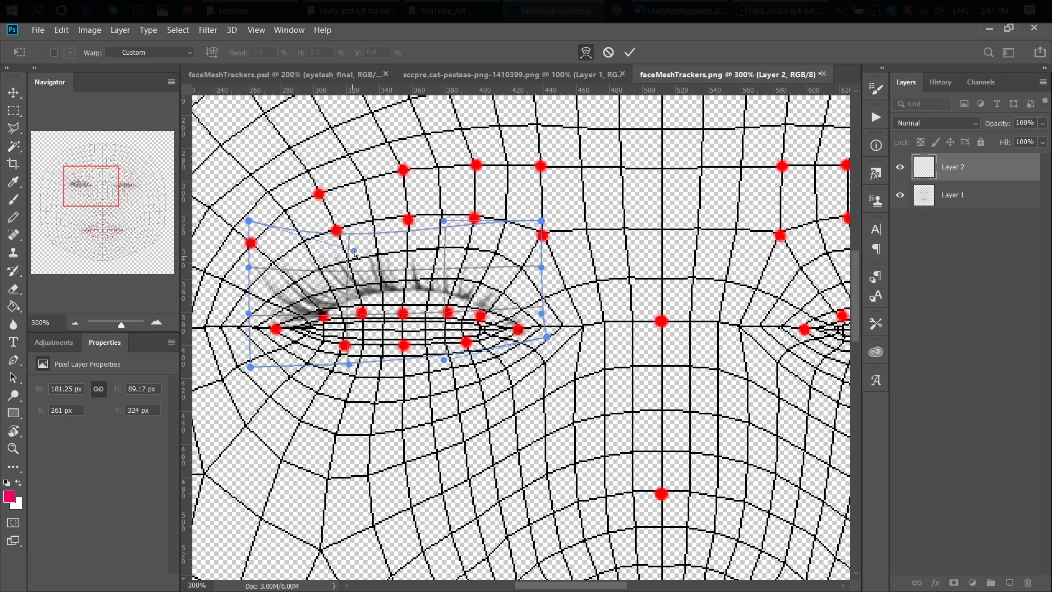
drag(444, 222, 453, 246)
drag(444, 360, 455, 423)
drag(361, 354, 373, 376)
drag(454, 252, 416, 300)
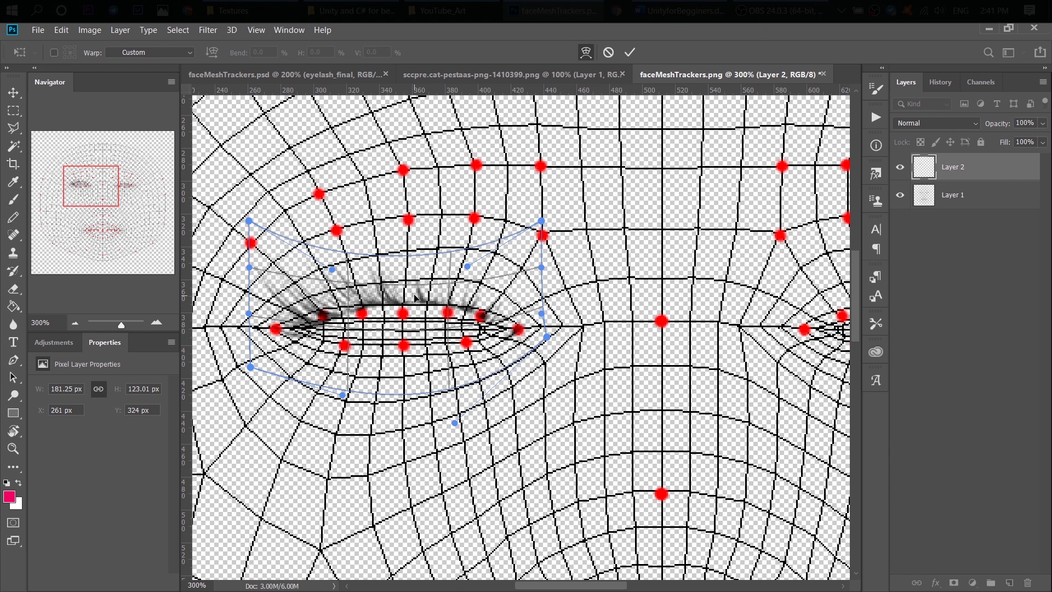
- Lower the warp's outer corner, seat the lash roots on the upper lid's tracker dots and apply the warp
drag(332, 270, 349, 267)
drag(249, 221, 250, 267)
drag(485, 315, 482, 314)
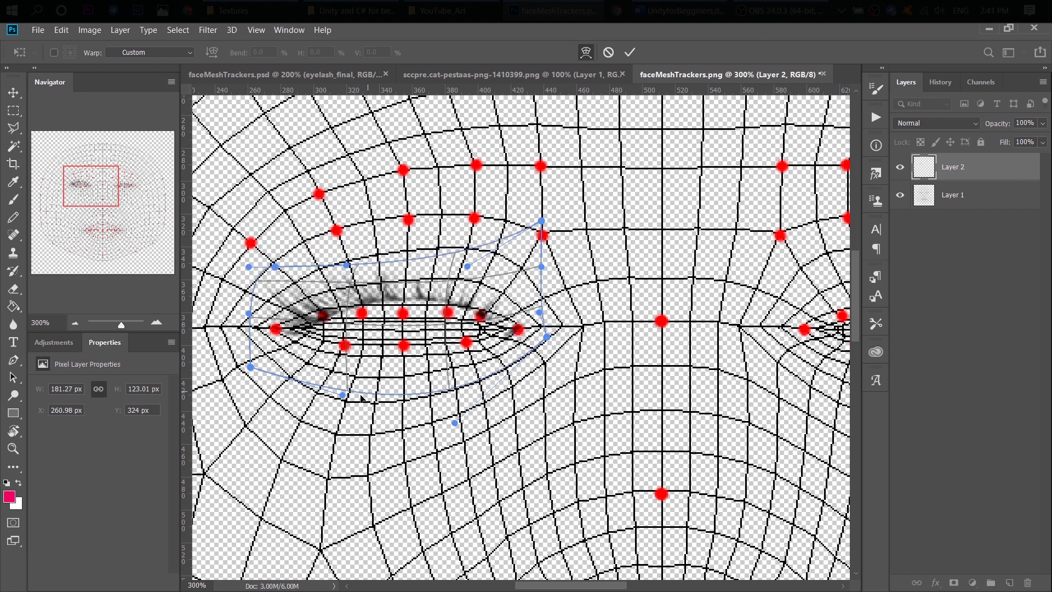
drag(455, 423, 457, 411)
drag(351, 296, 277, 329)
mouse_move(275, 267)
mouse_down()
mouse_move(282, 274)
mouse_move(256, 266)
mouse_up()
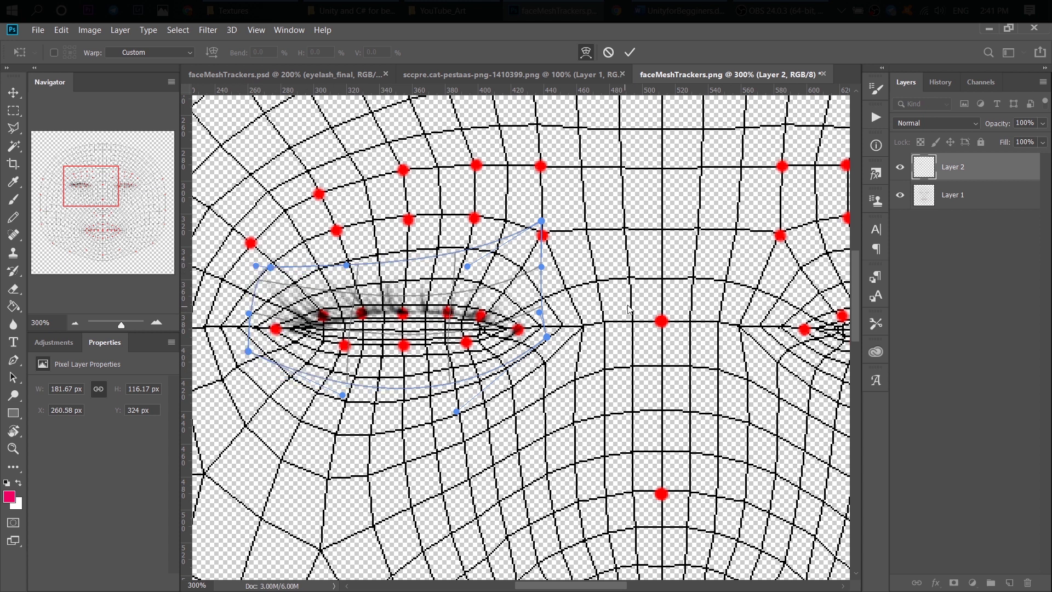
click(630, 52)
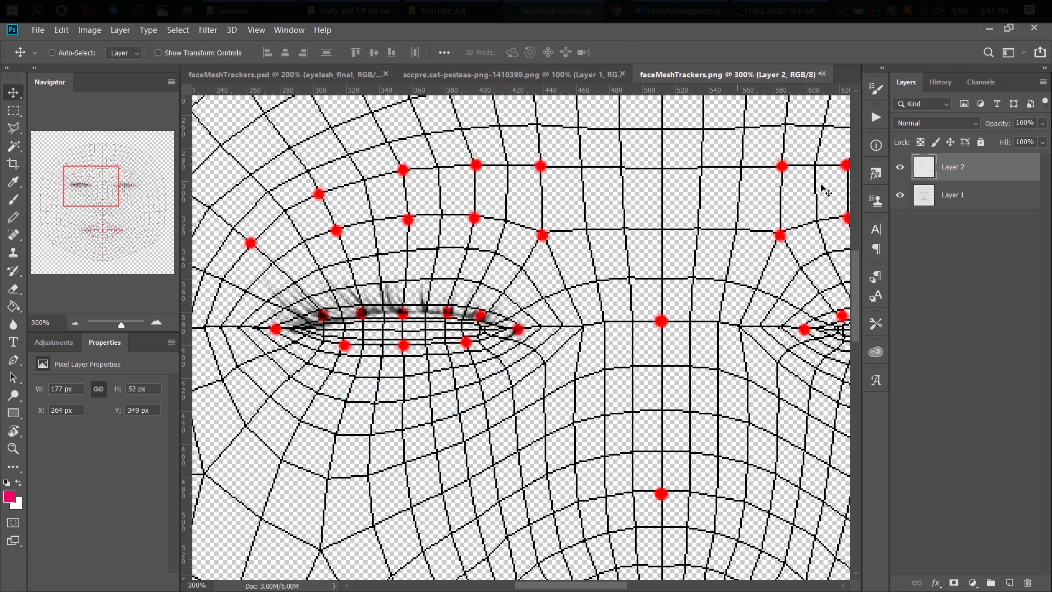
- Show Layer 4 in faceMeshTrackers.psd and examine its eyelash up close on the left-hand eye for comparison
click(265, 75)
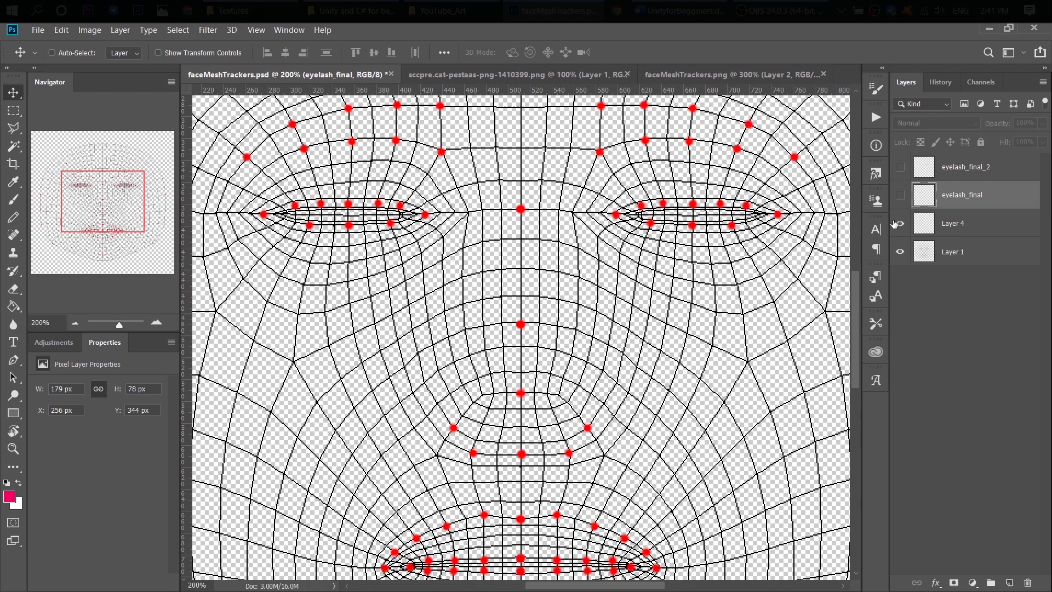
click(899, 223)
key(ctrl+plus)
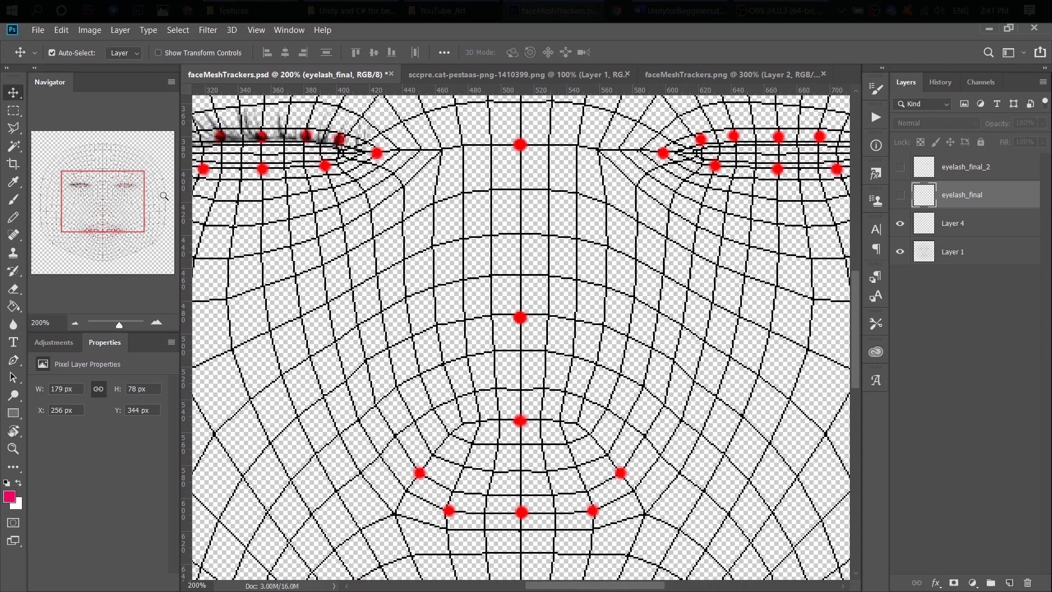
key(ctrl+plus)
drag(122, 201, 103, 188)
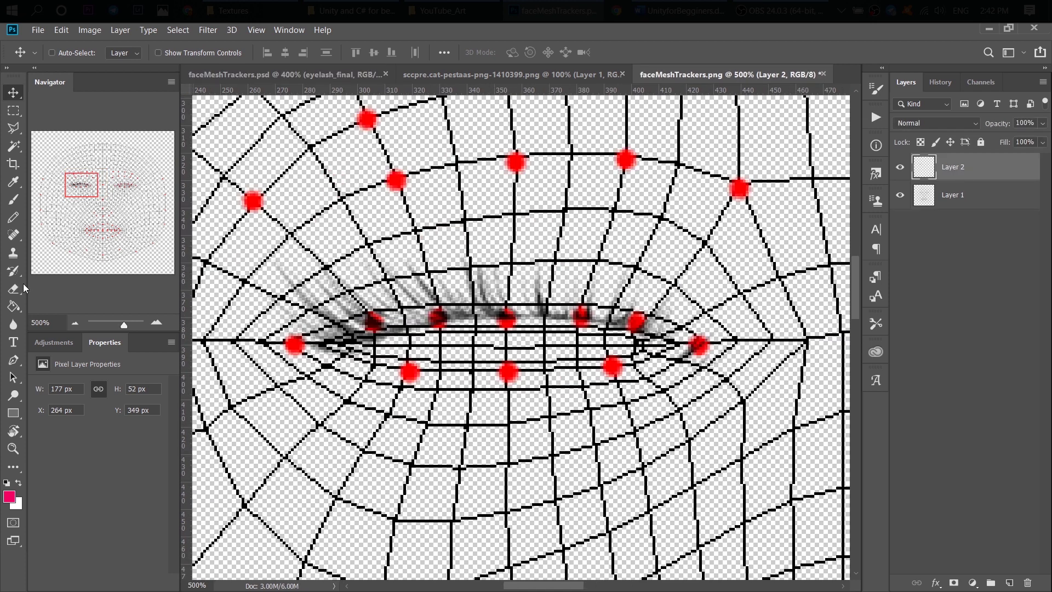
- Trim the stray lash tips at the eyelash's outer end in faceMeshTrackers.png with the Eraser at 10 px
click(23, 288)
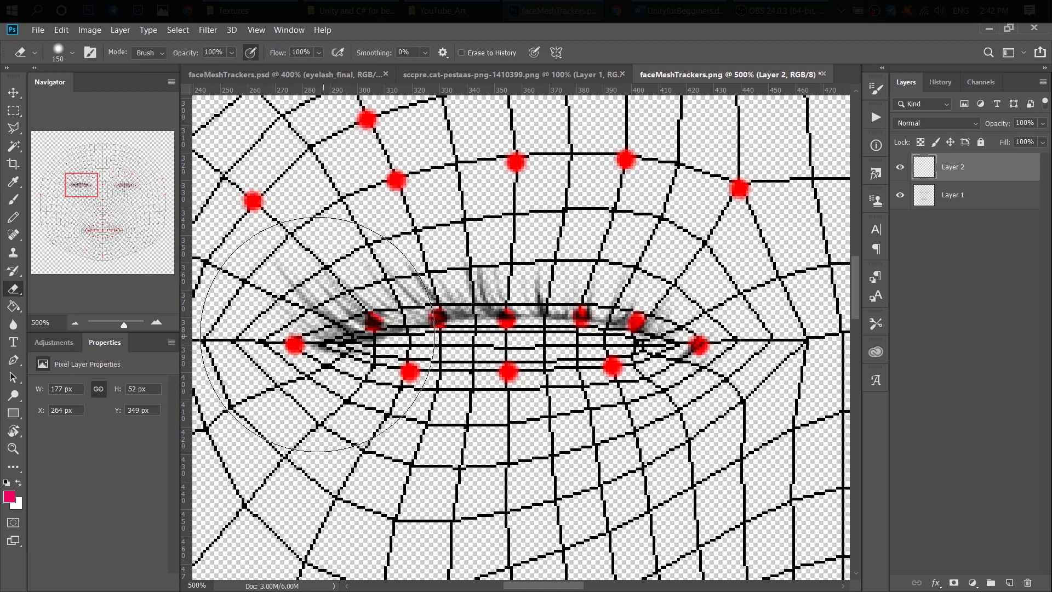
key(bracketleft)
key(bracketleft)
key(bracketleft)
key(bracketleft)
key(bracketleft)
key(bracketleft)
key(bracketleft)
key(bracketleft)
key(bracketleft)
key(bracketleft)
key(bracketleft)
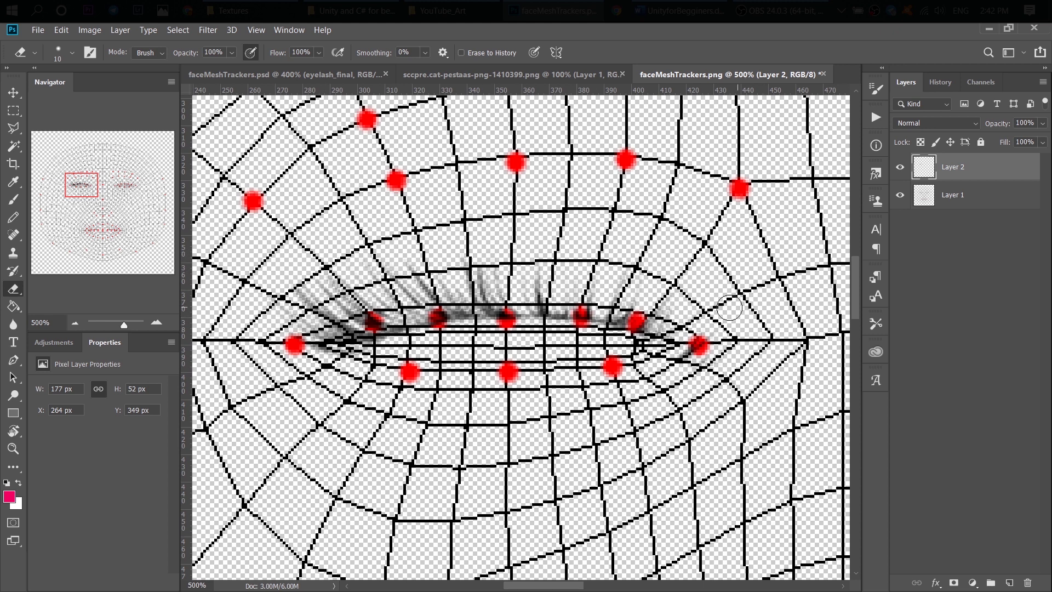
- Reduce the eraser brush to 5 px and lower its hardness for fine touch-ups on the eyelash
key(bracketleft)
key(bracketleft)
key(bracketleft)
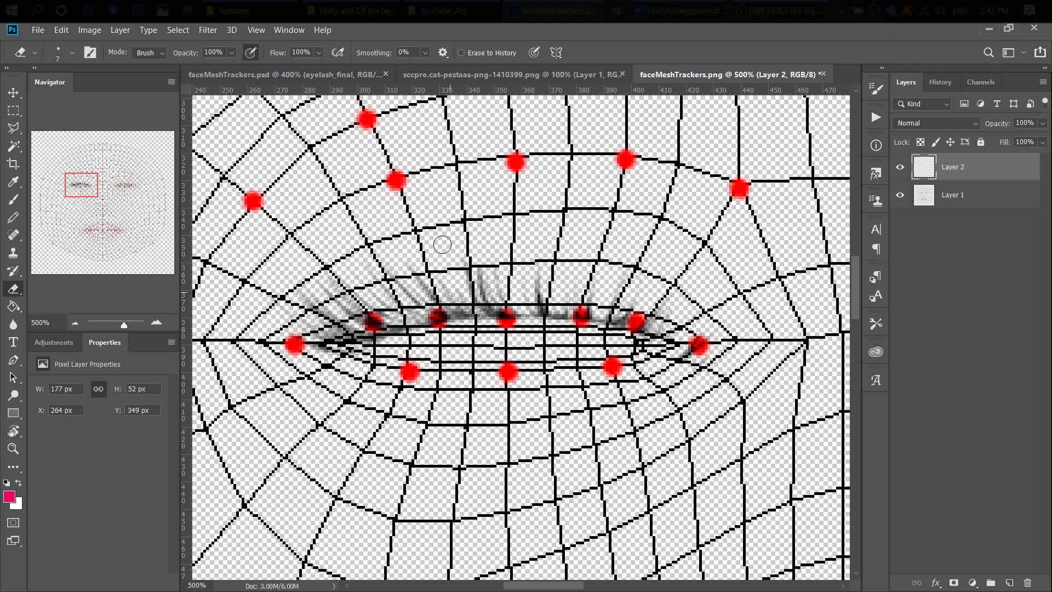
key(bracketleft)
key(bracketleft)
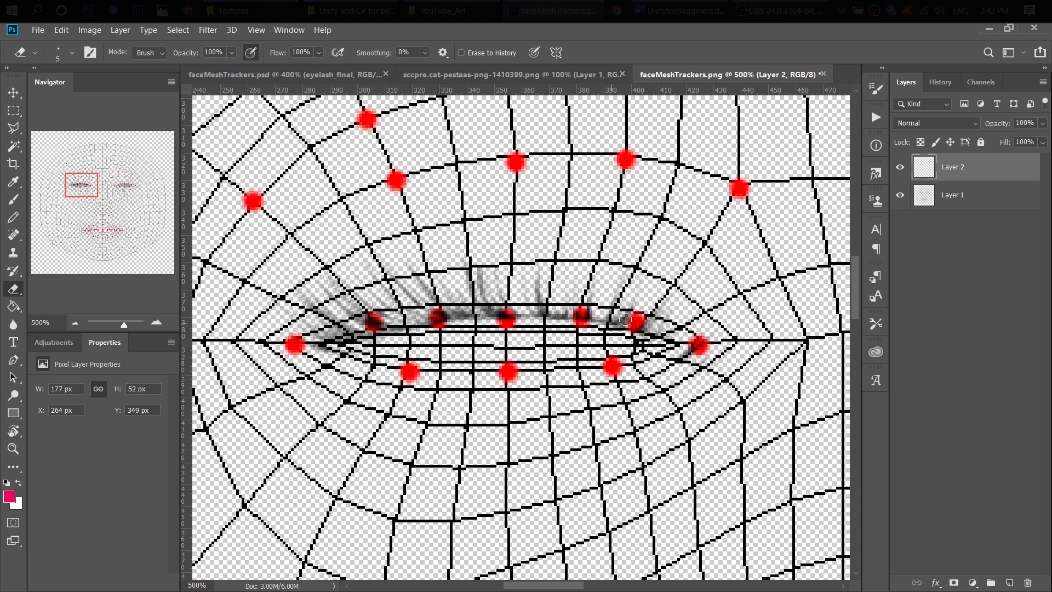
click(72, 53)
mouse_move(118, 128)
mouse_down()
mouse_move(174, 132)
mouse_move(34, 126)
mouse_up()
click(417, 190)
- Paste a copy of the eyelash as a new layer and move it onto the right-hand eye's upper lid
key(ctrl+v)
key(ctrl+minus)
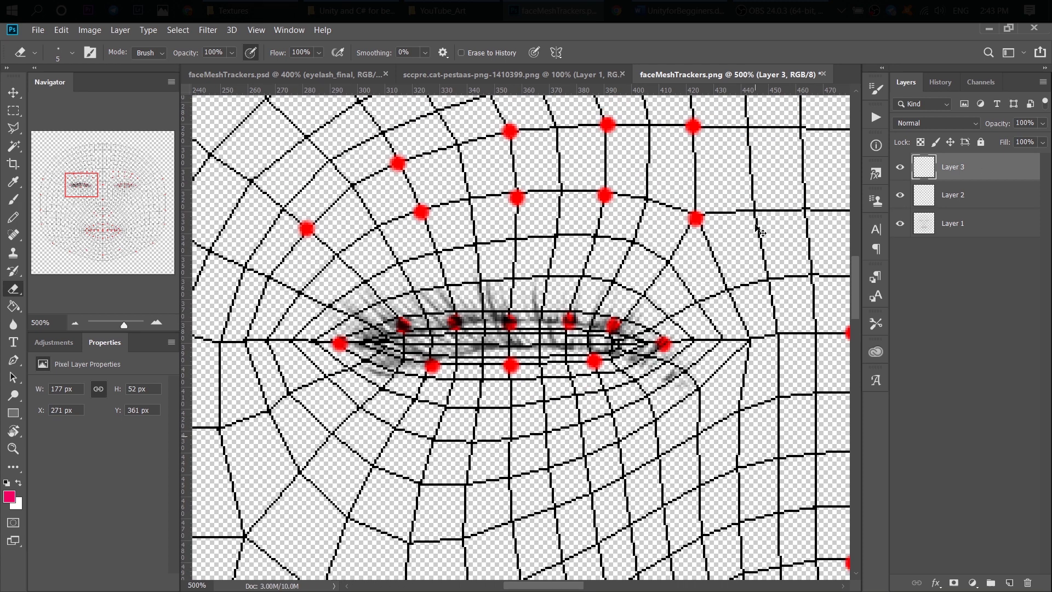
key(ctrl+minus)
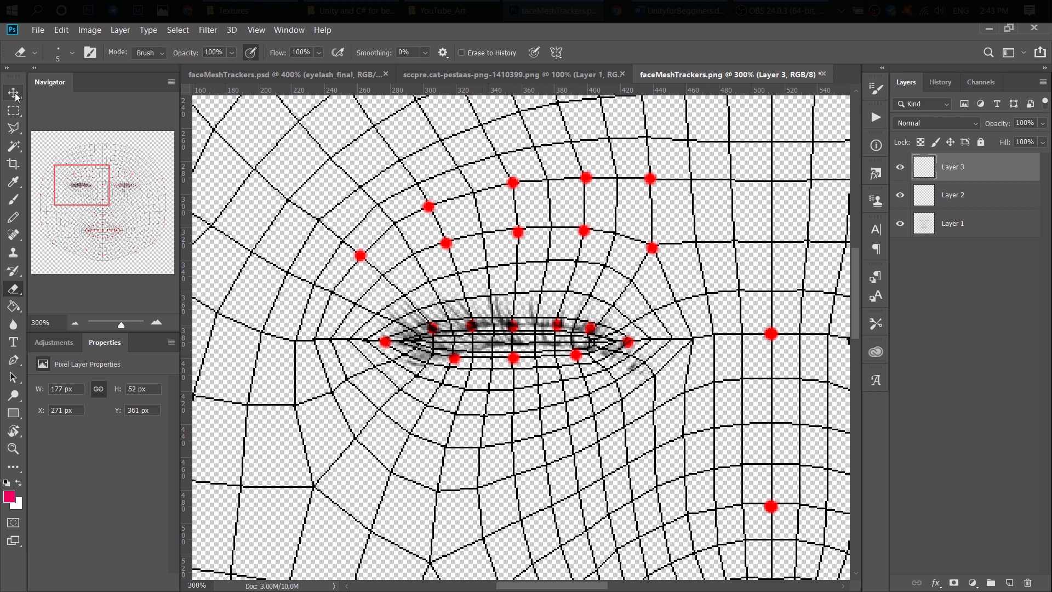
key(v)
drag(531, 341, 803, 301)
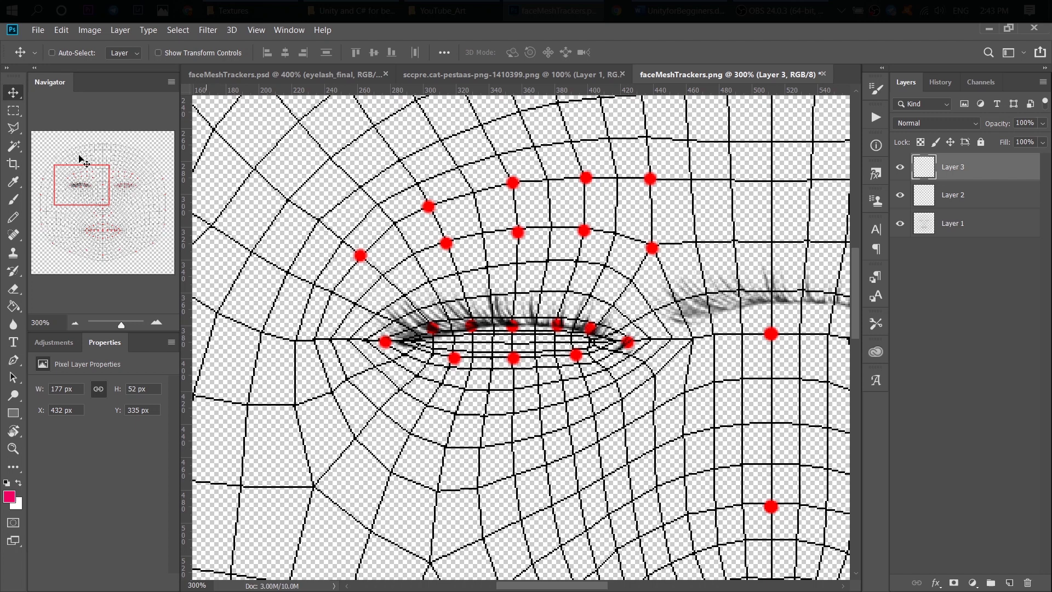
drag(87, 186, 126, 187)
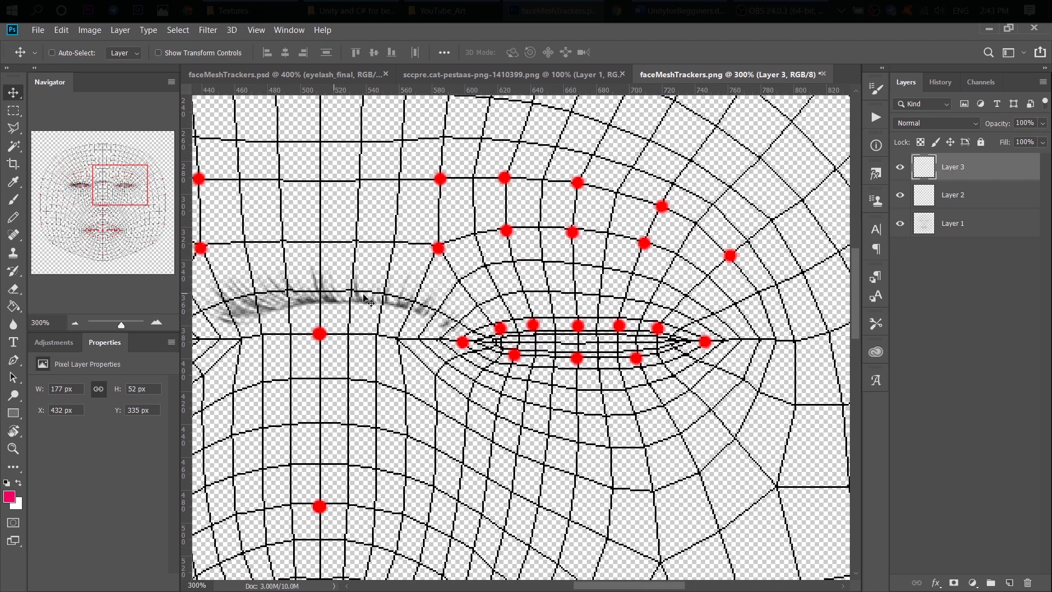
drag(335, 297, 608, 313)
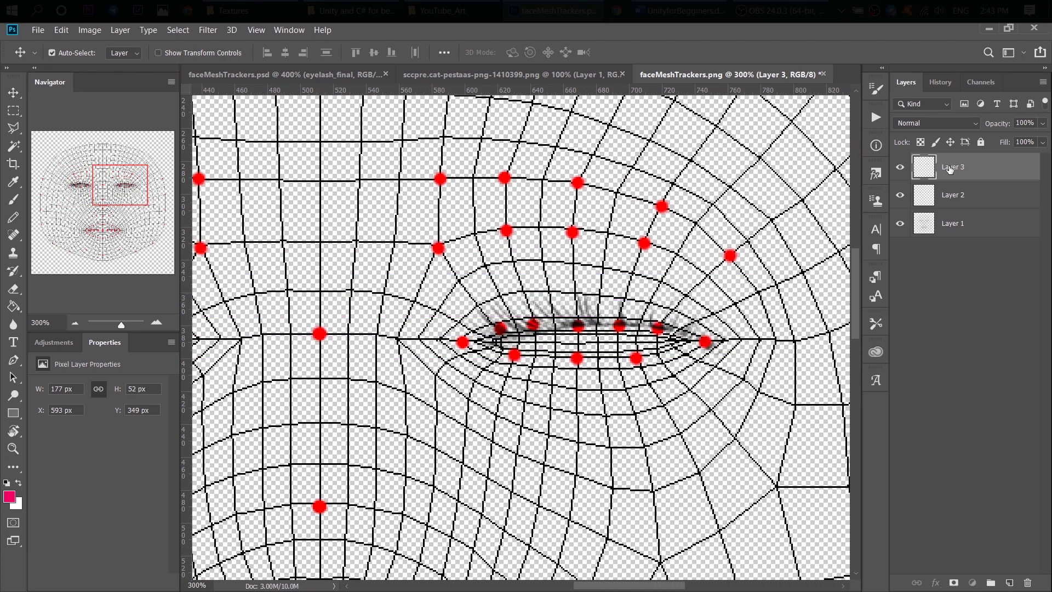
- Flip the copied eyelash horizontally on the right-hand eye and apply the transform
key(ctrl+t)
right_click(613, 312)
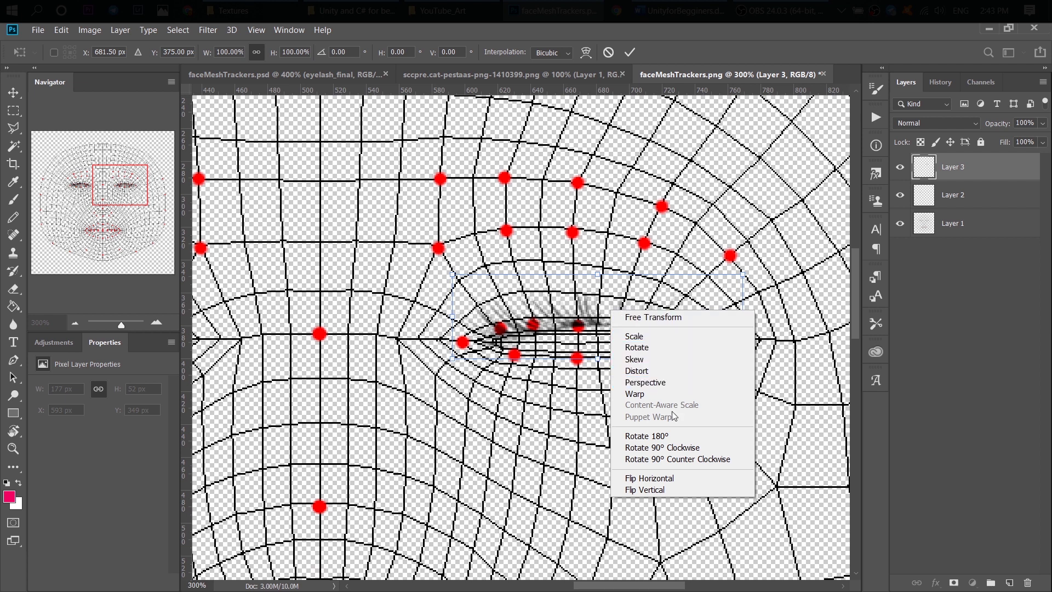
click(677, 479)
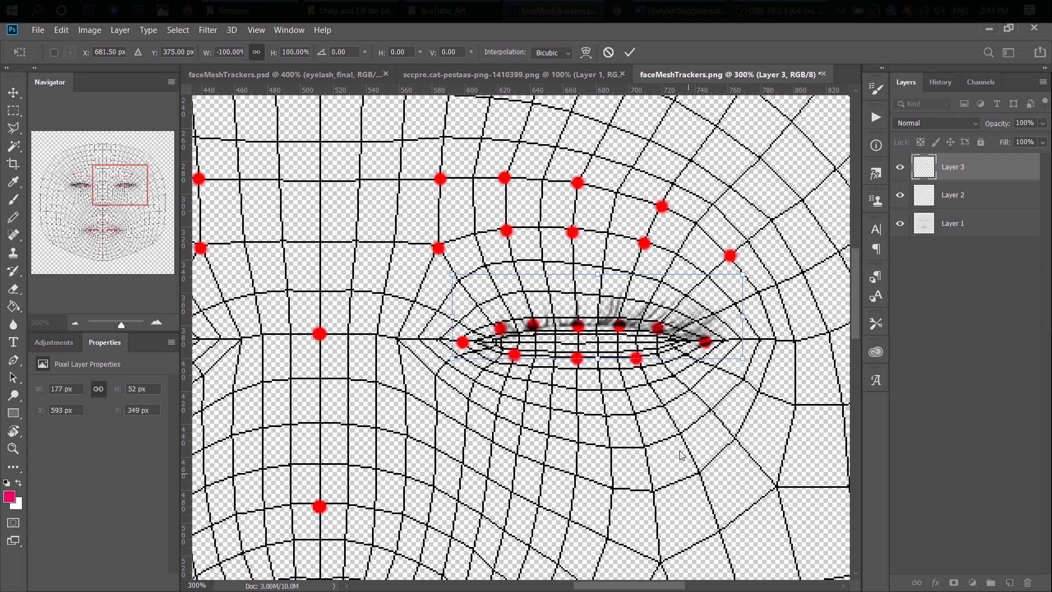
click(630, 52)
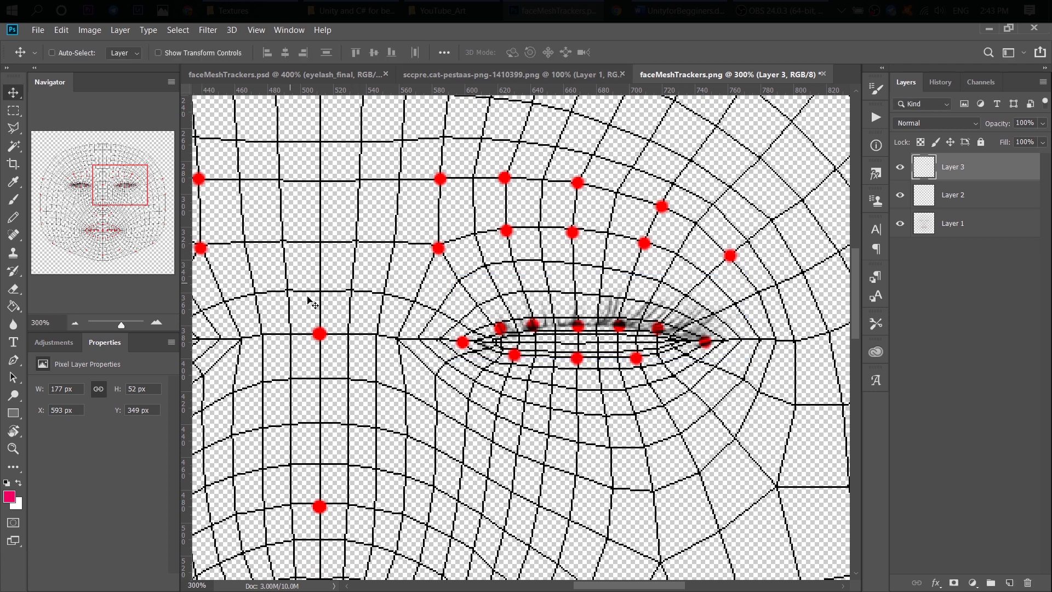
- Check the alignment and symmetry of both eyelashes on the mesh, up close and across the whole face
mouse_move(99, 184)
mouse_down()
mouse_move(86, 184)
mouse_move(106, 185)
mouse_up()
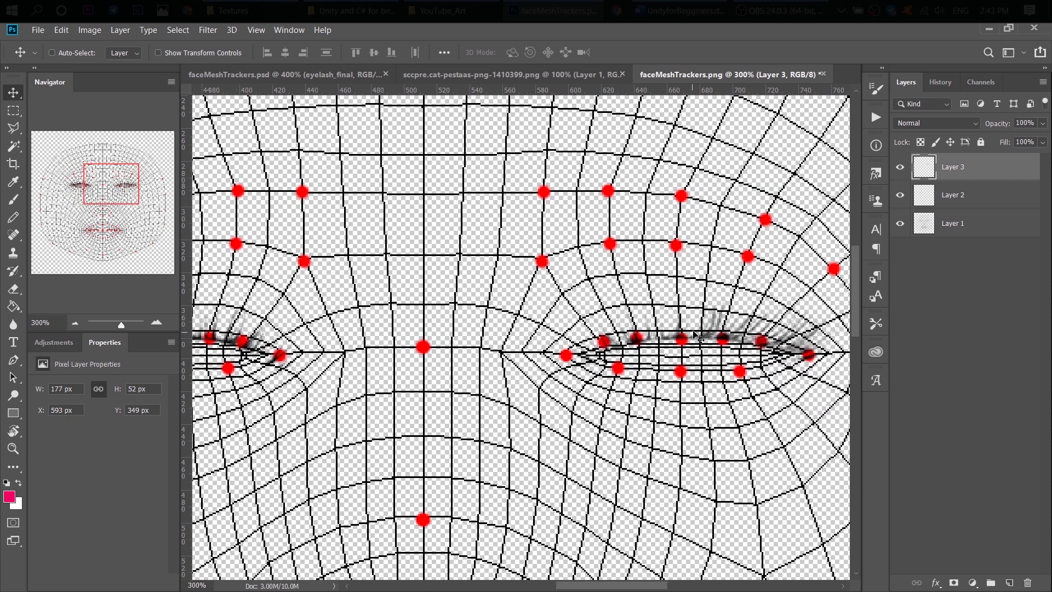
drag(692, 331, 749, 332)
mouse_move(437, 339)
mouse_down()
mouse_move(427, 339)
mouse_move(437, 336)
mouse_up()
mouse_move(82, 168)
mouse_down()
mouse_move(65, 168)
mouse_move(76, 170)
mouse_up()
key(ctrl)
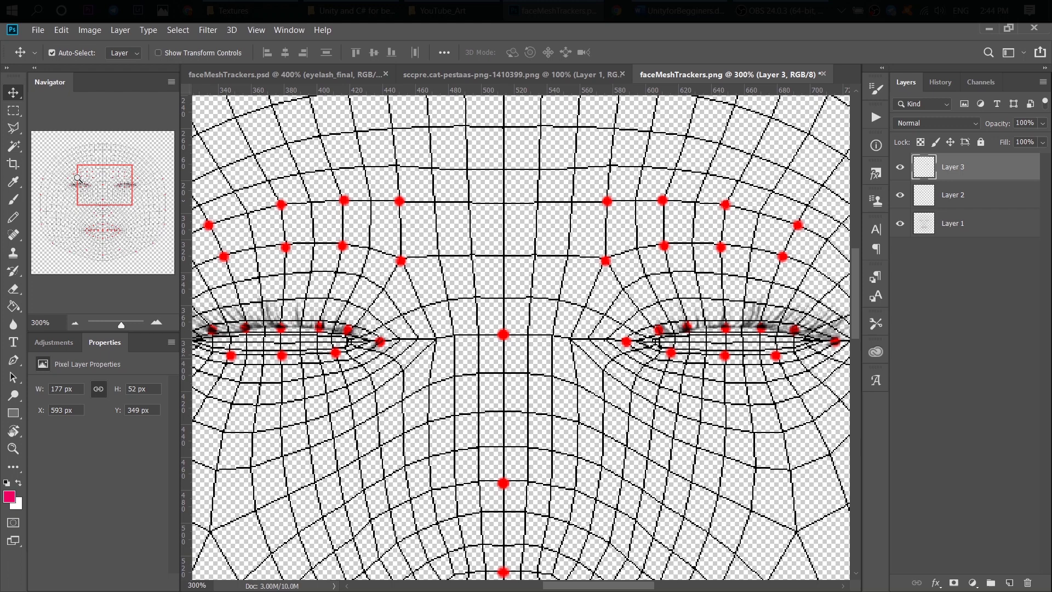
key(ctrl+minus)
key(ctrl+minus)
key(ctrl+minus)
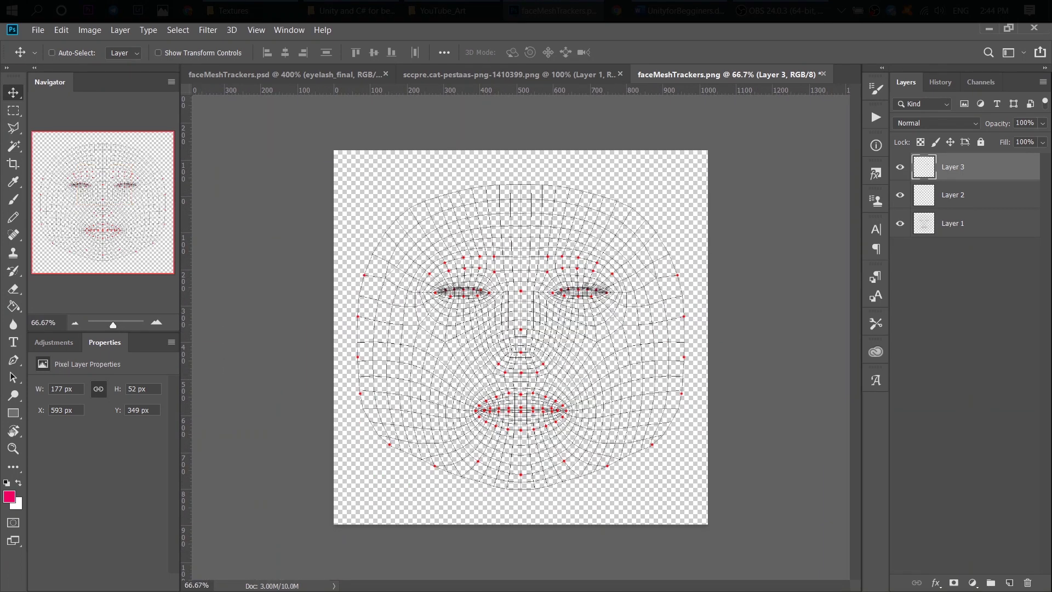
- Hide the face mesh on Layer 1 and export the two eyelashes with Quick Export as PNG
click(901, 224)
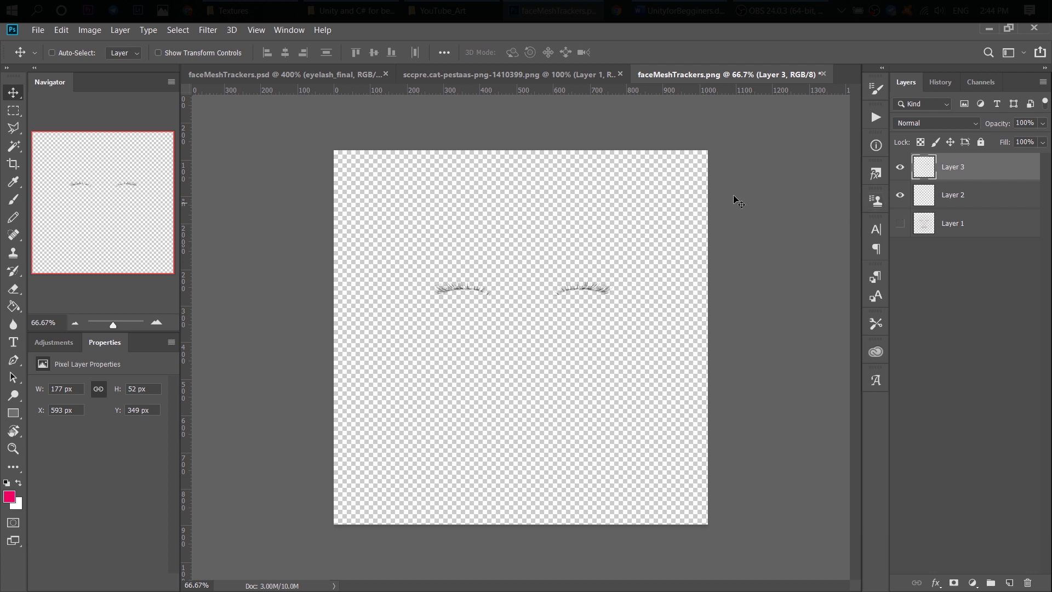
click(38, 30)
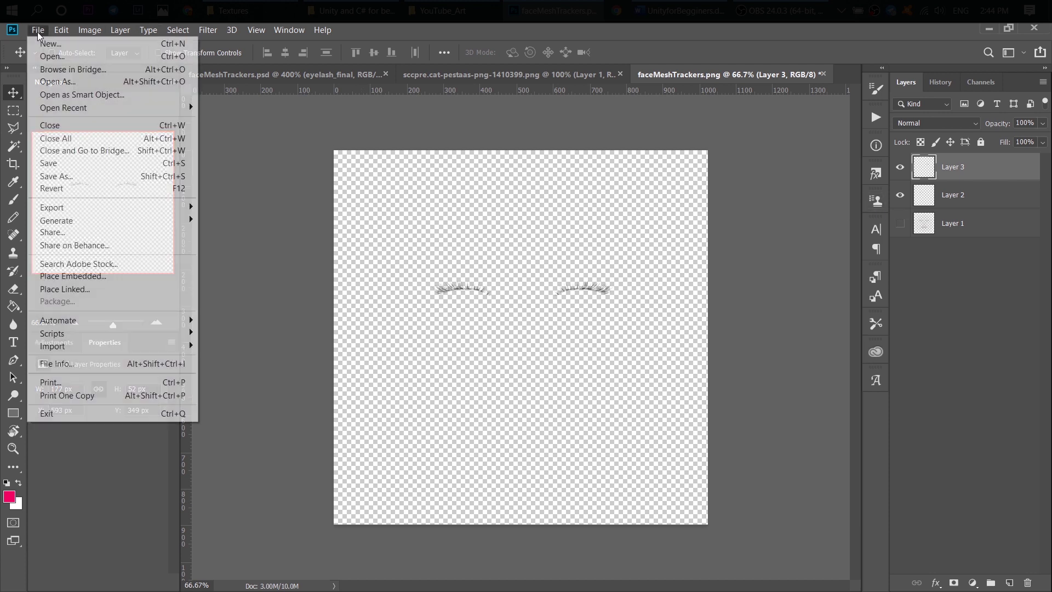
mouse_move(133, 214)
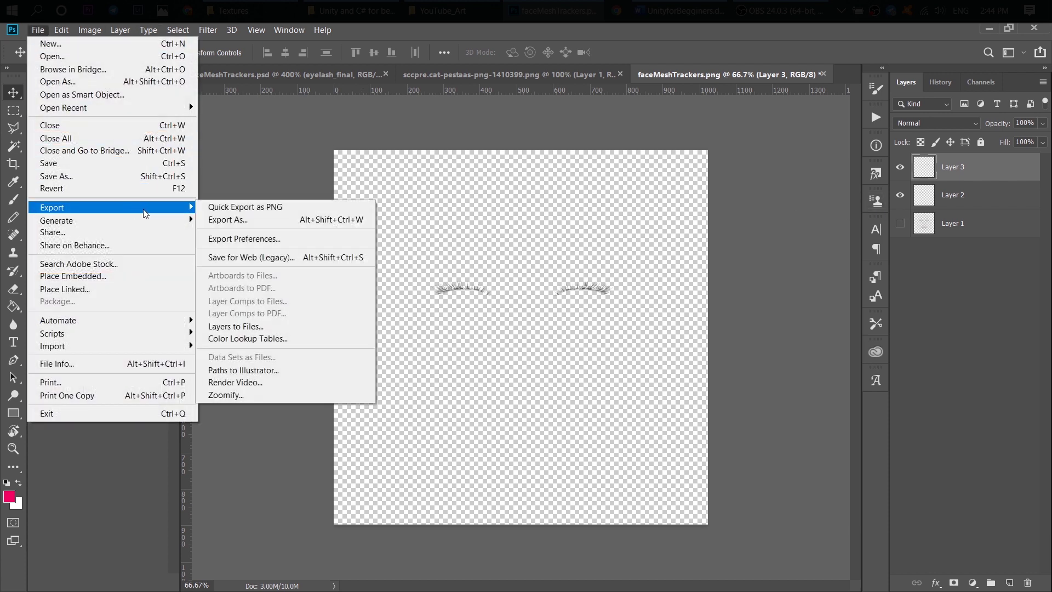
click(282, 210)
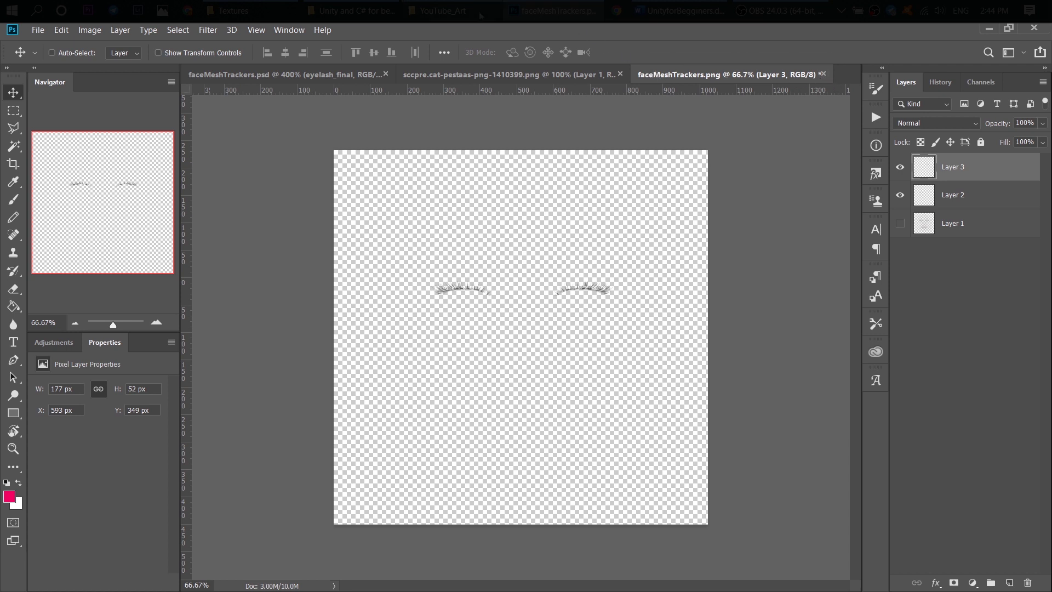
- Switch to the Textures folder in File Explorer and open faceFeminine.jpg in Photoshop
key(alt+Tab)
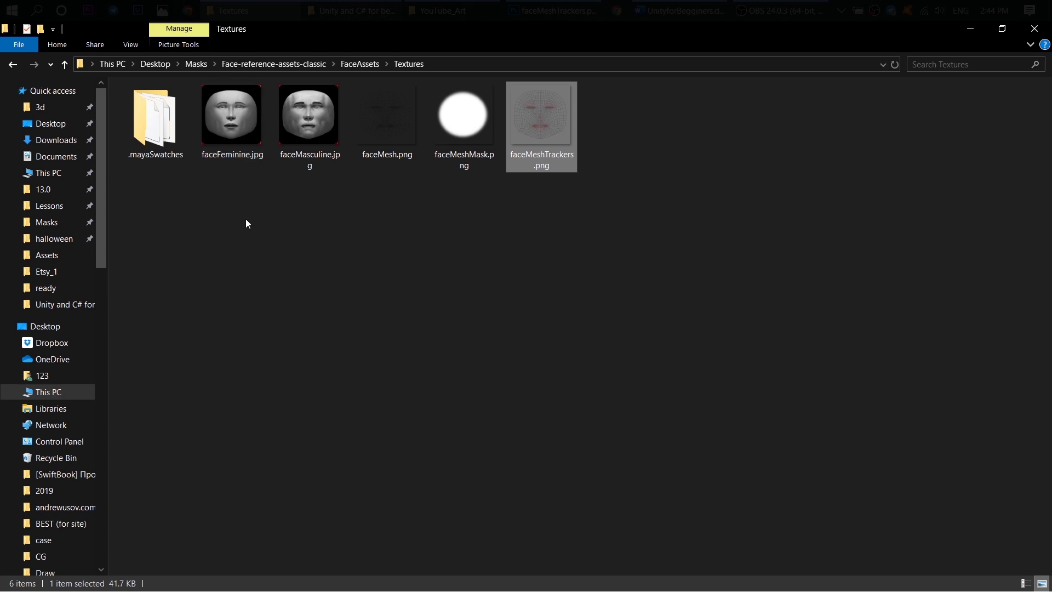
click(298, 198)
click(239, 130)
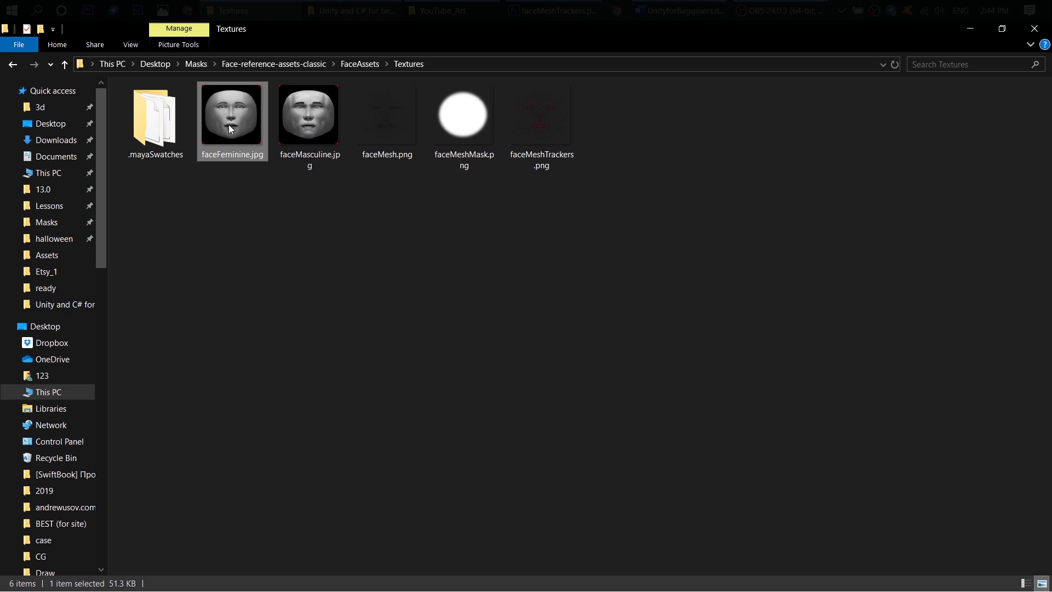
click(580, 10)
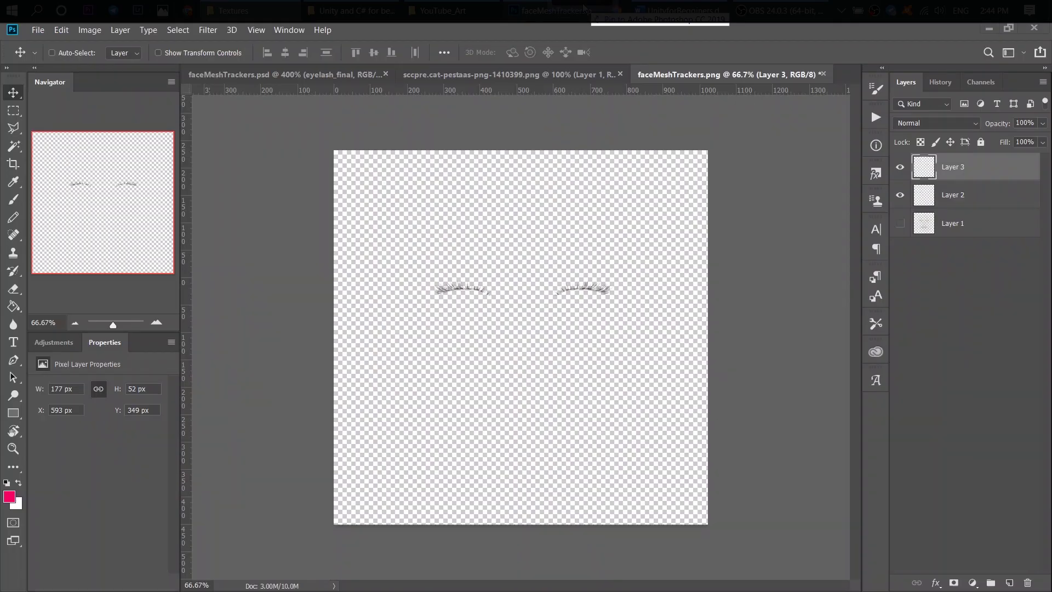
drag(584, 8, 850, 68)
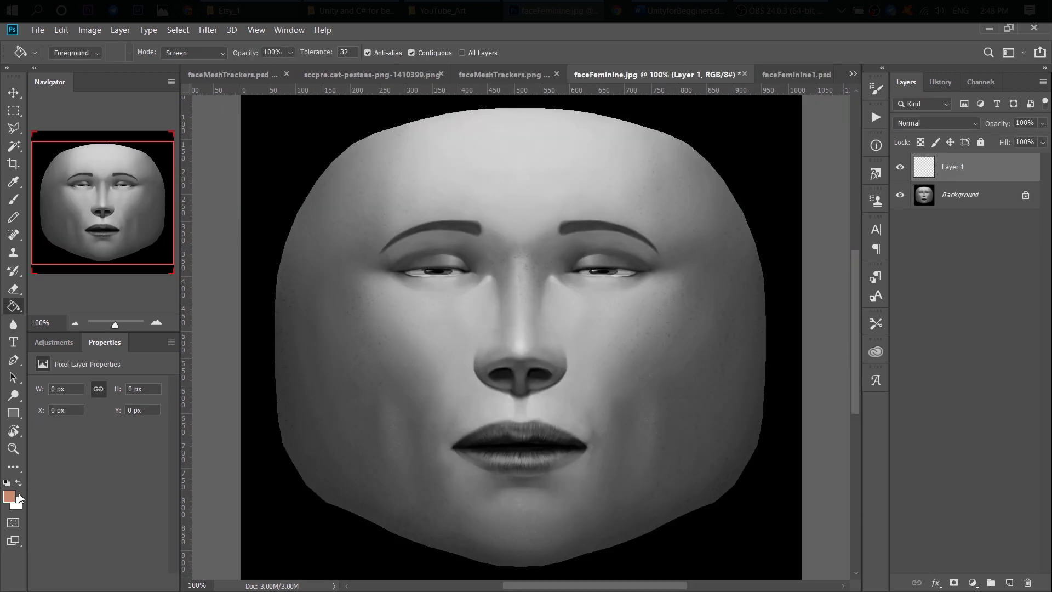
- Set the foreground color to the skin tone #c1816f for the Paint Bucket
click(11, 496)
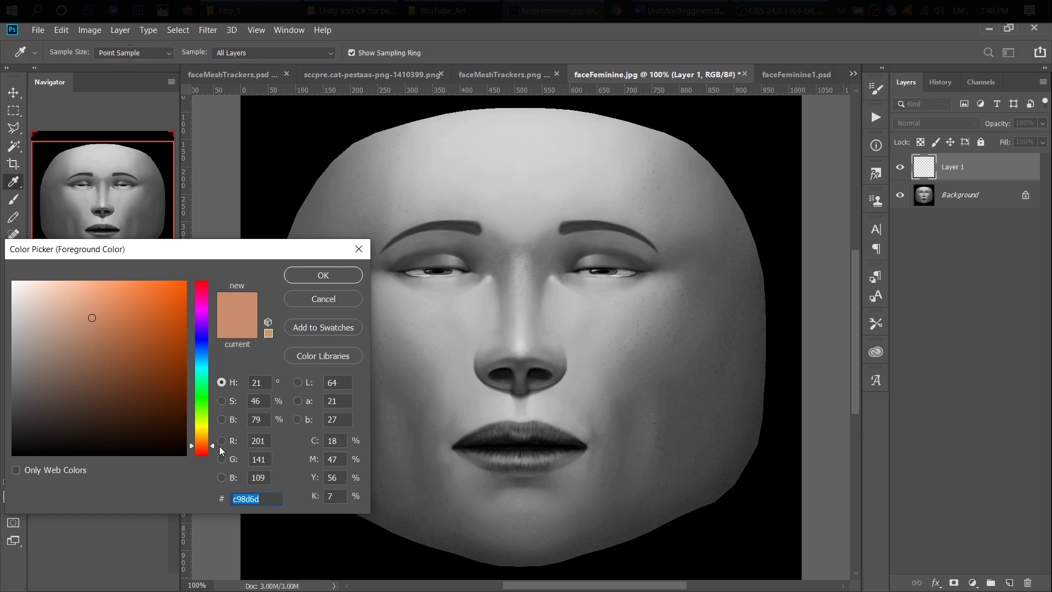
drag(219, 447, 212, 450)
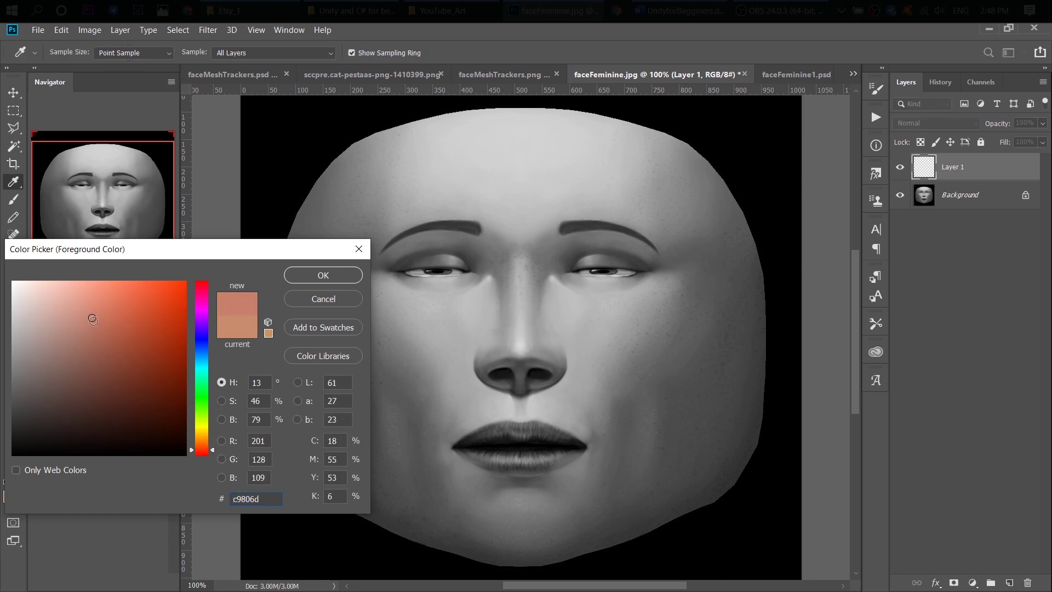
drag(93, 320, 86, 323)
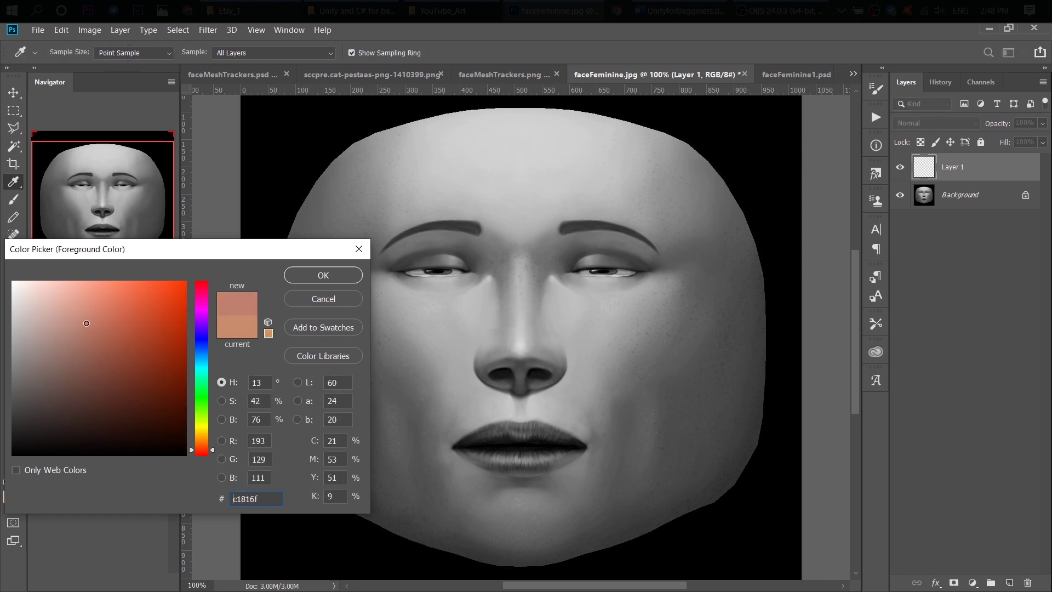
click(314, 275)
key(g)
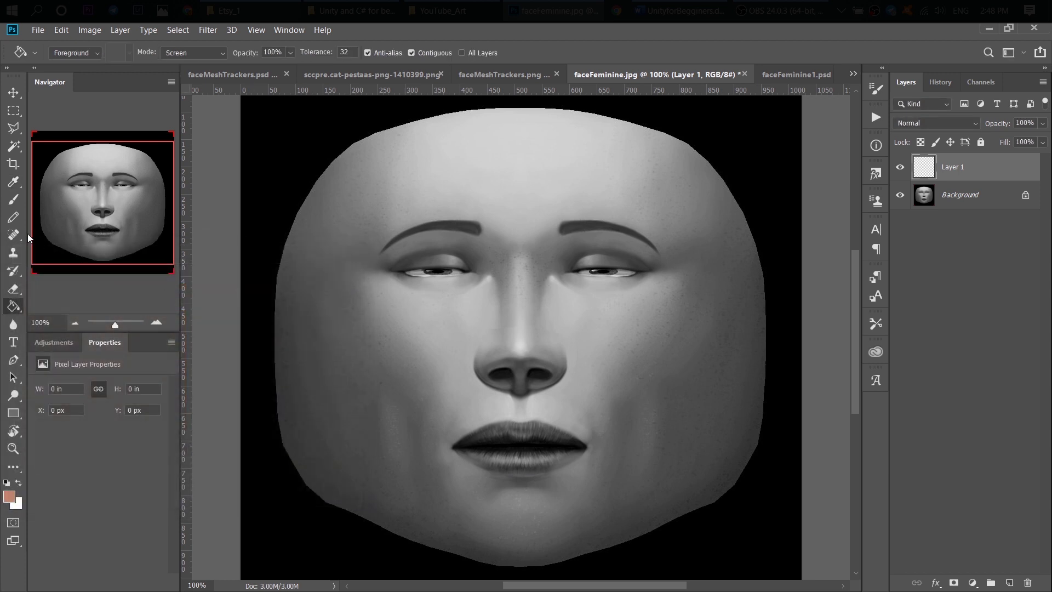
- Paint a soft skin-tone blush patch on Layer 1 over the left-hand cheek in the image with the 150 px Brush
click(14, 200)
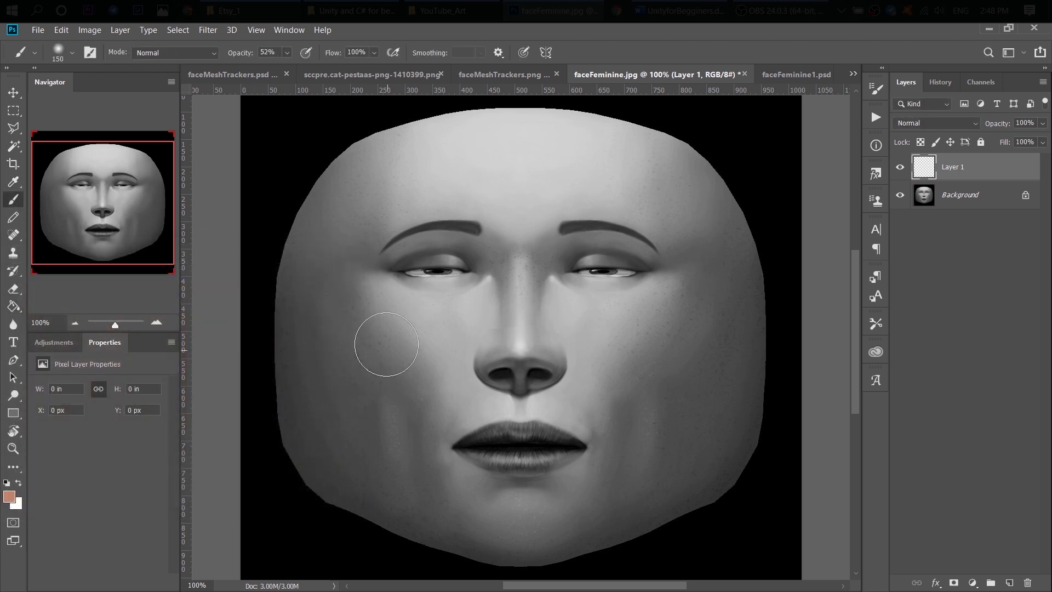
click(71, 53)
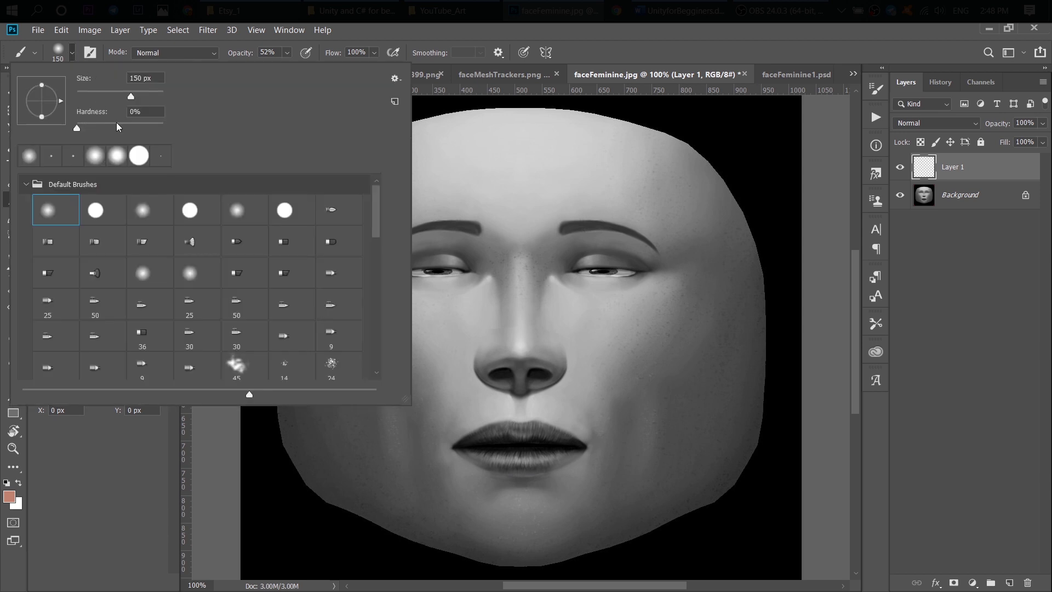
click(688, 75)
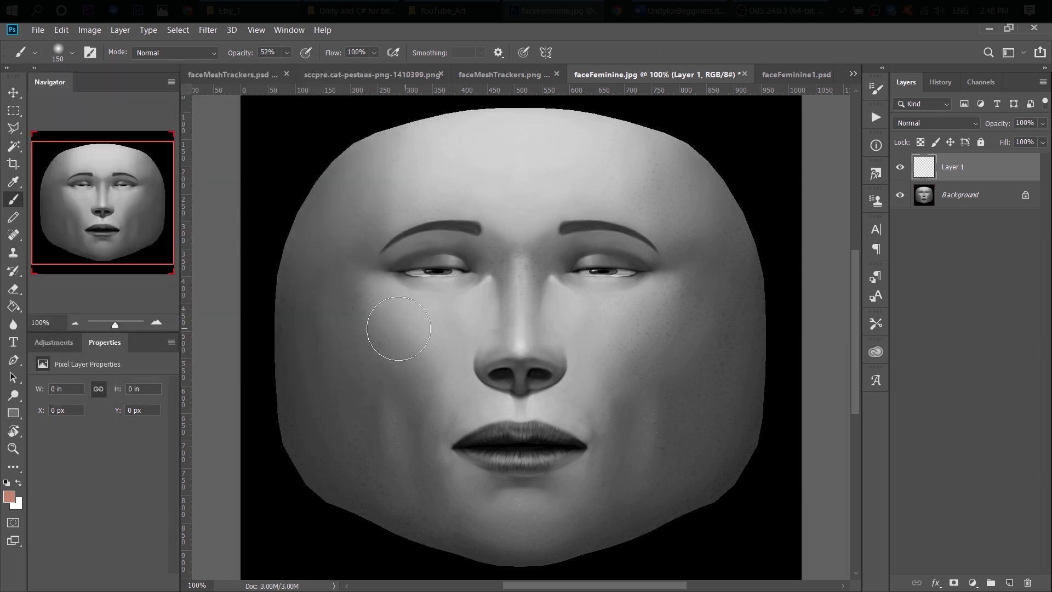
mouse_move(401, 324)
mouse_down()
mouse_move(404, 347)
mouse_move(404, 333)
mouse_move(430, 375)
mouse_move(400, 329)
mouse_move(419, 386)
mouse_up()
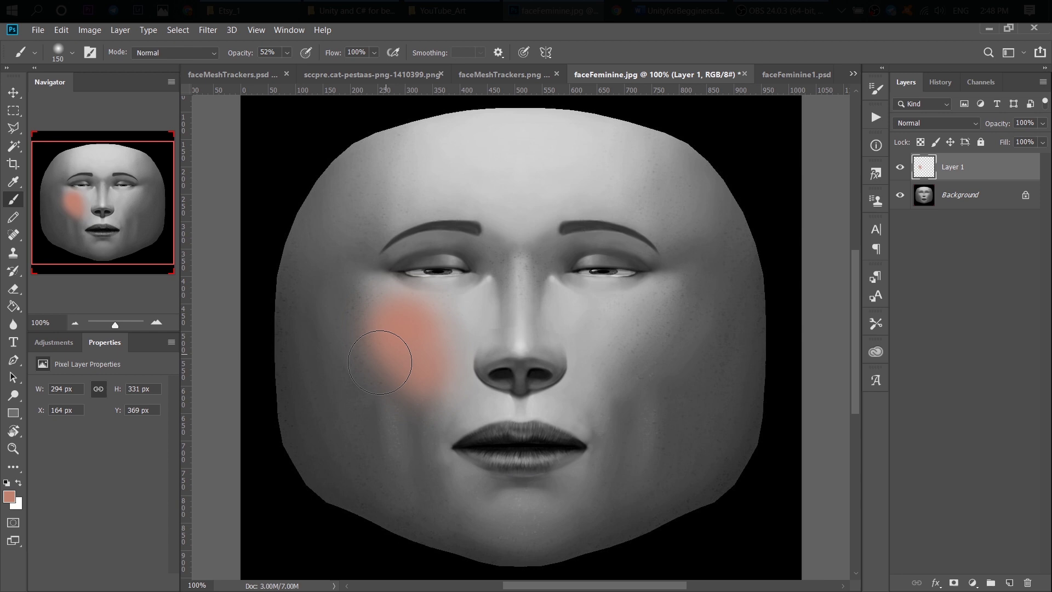
mouse_move(380, 362)
mouse_down()
mouse_move(395, 343)
mouse_move(383, 343)
mouse_move(407, 367)
mouse_up()
- Paste a copy of the blush patch as a new layer and move it onto the opposite cheek
key(ctrl+v)
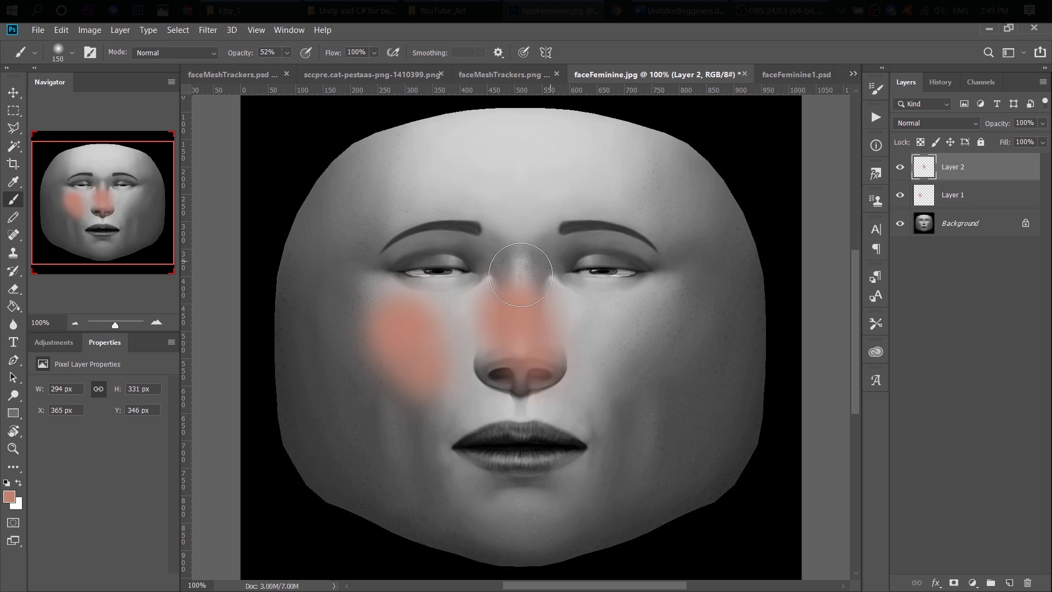
key(v)
drag(526, 344, 635, 351)
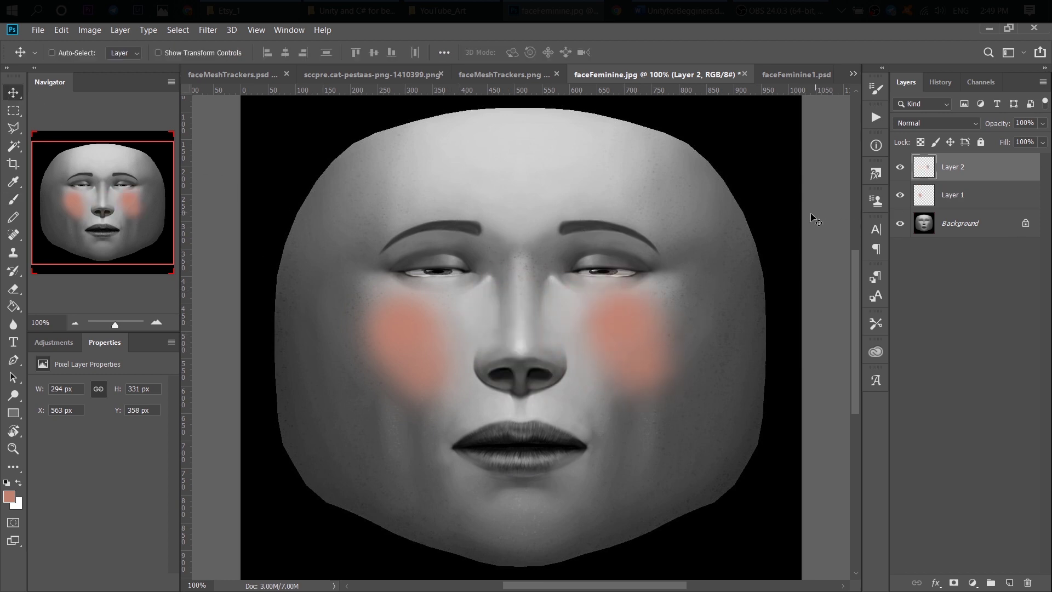
- Flip the copied blush patch horizontally and reposition it to mirror the first cheek
key(ctrl+t)
right_click(635, 318)
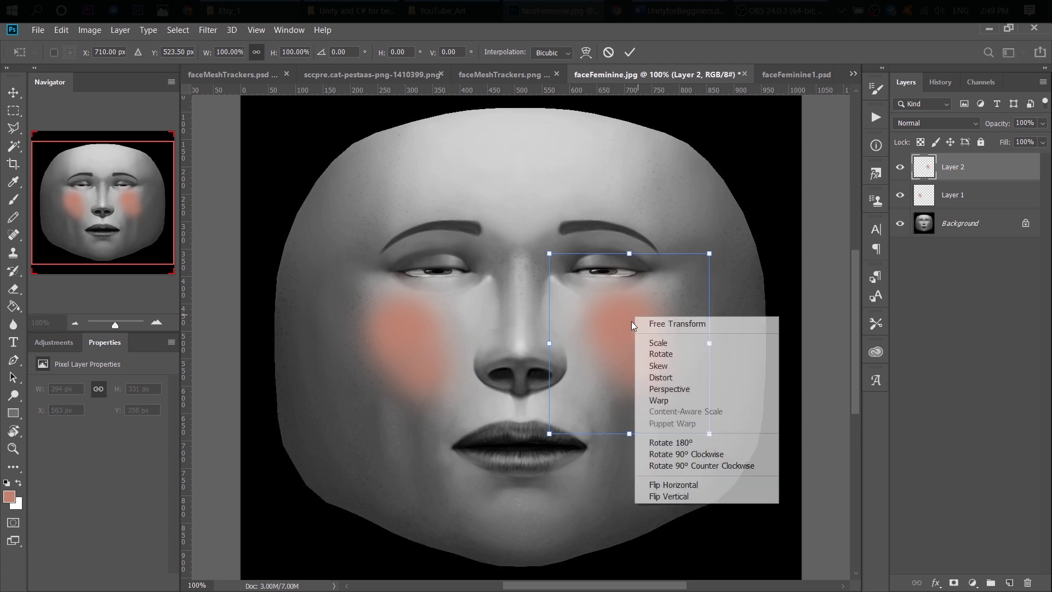
click(675, 485)
mouse_move(671, 335)
mouse_down()
mouse_move(698, 341)
mouse_move(683, 335)
mouse_up()
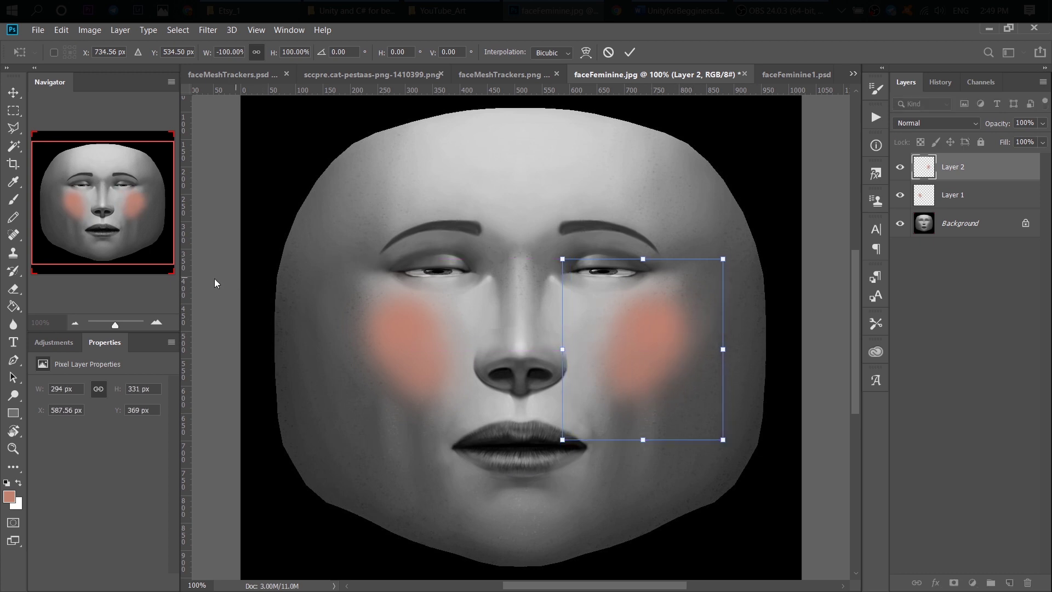
key(Return)
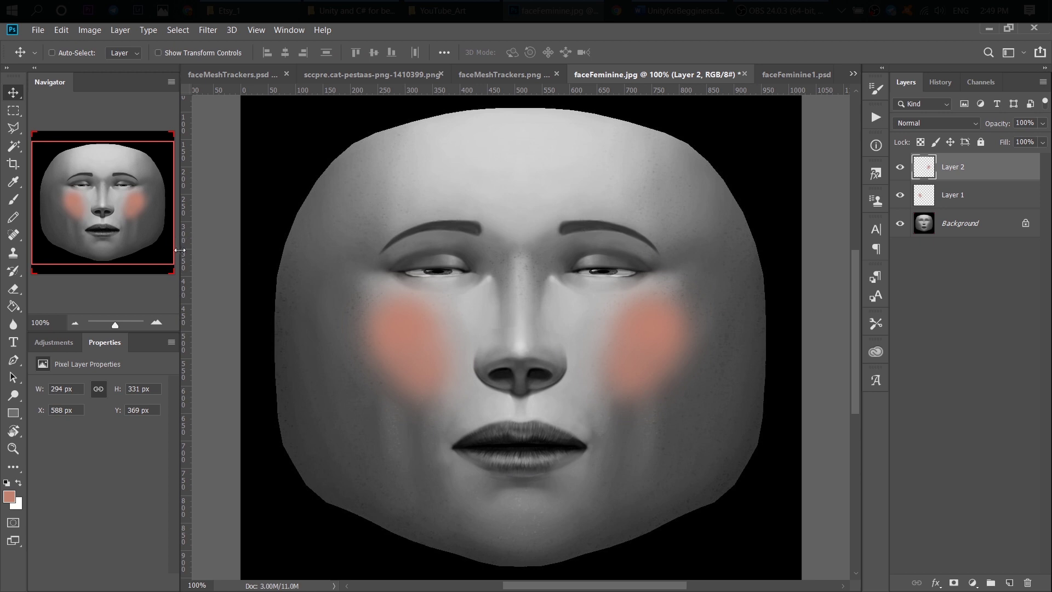
- Place a vertical guide at the inner edge of each blush patch and align the copied patch to its guide
drag(184, 256, 450, 279)
drag(185, 313, 599, 329)
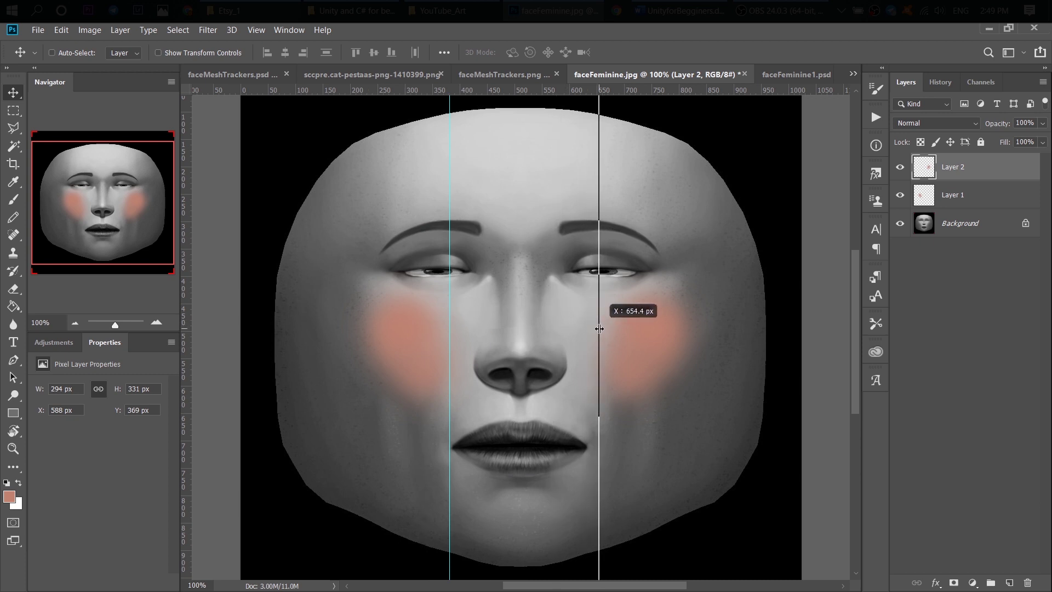
drag(600, 328, 593, 326)
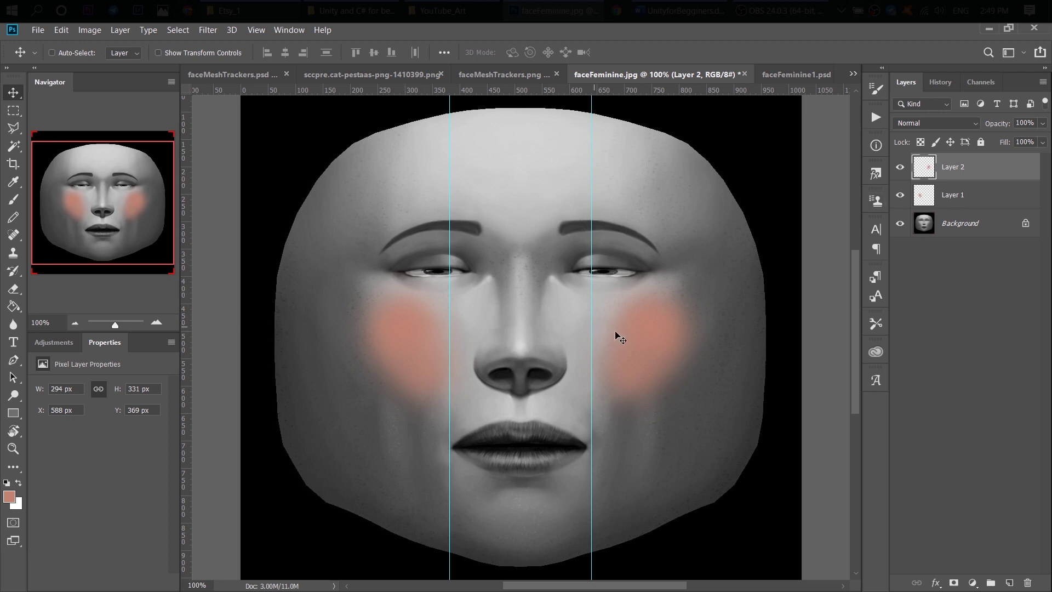
mouse_move(663, 342)
mouse_down()
mouse_move(658, 350)
mouse_move(669, 340)
mouse_up()
- Hide the Background layer and lower the opacity of both blush layers to 83%
click(901, 224)
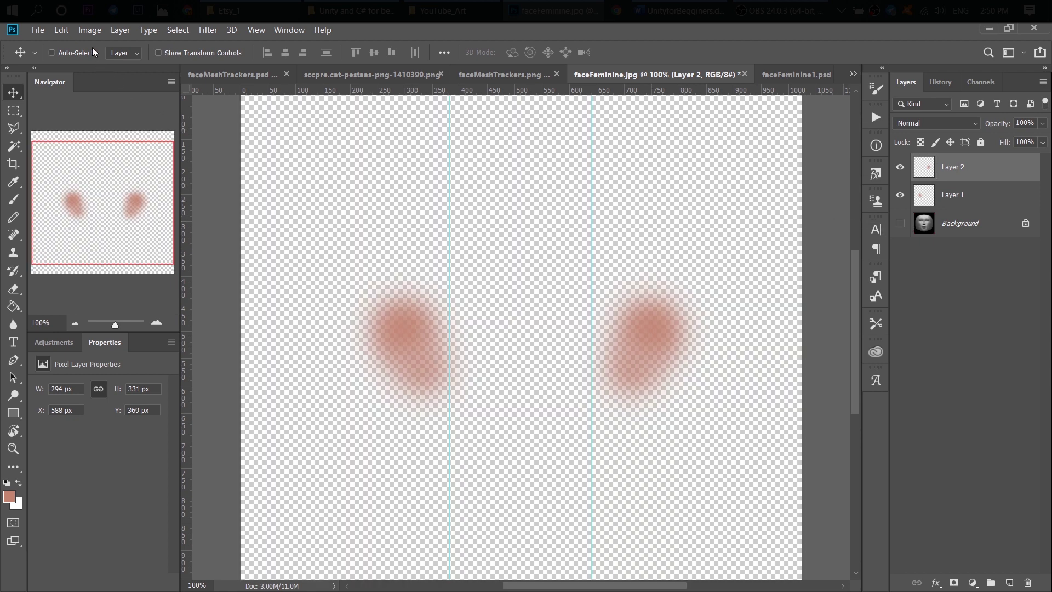
shift+click(1029, 201)
click(1042, 123)
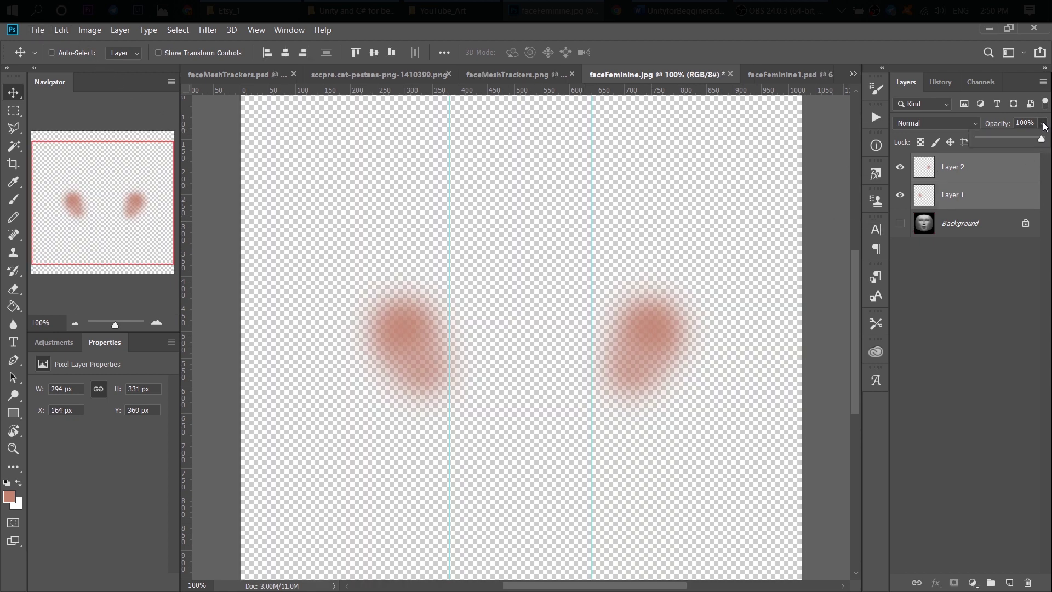
drag(1023, 143, 1033, 144)
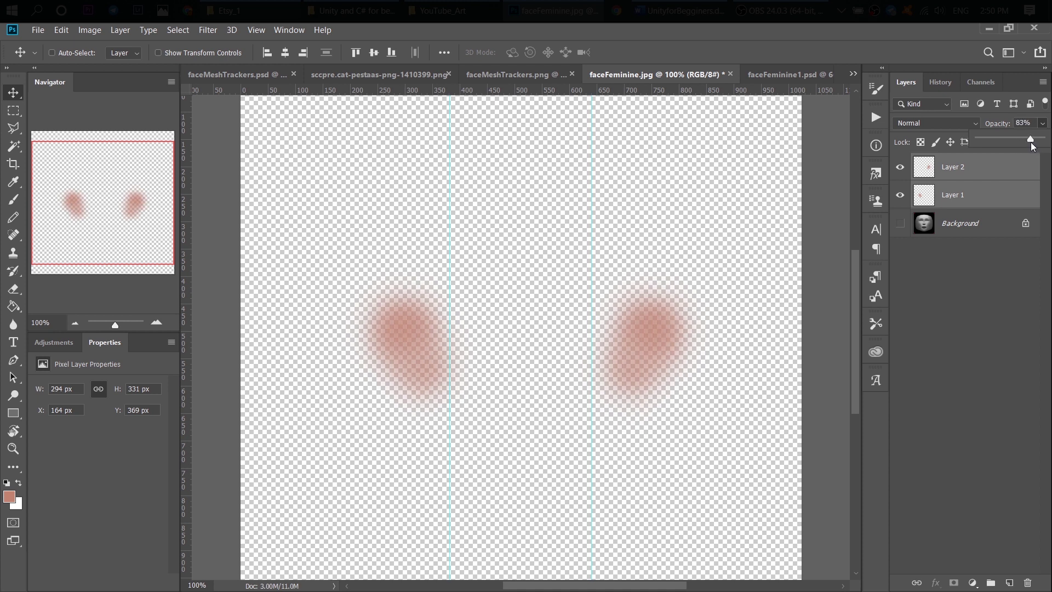
click(972, 278)
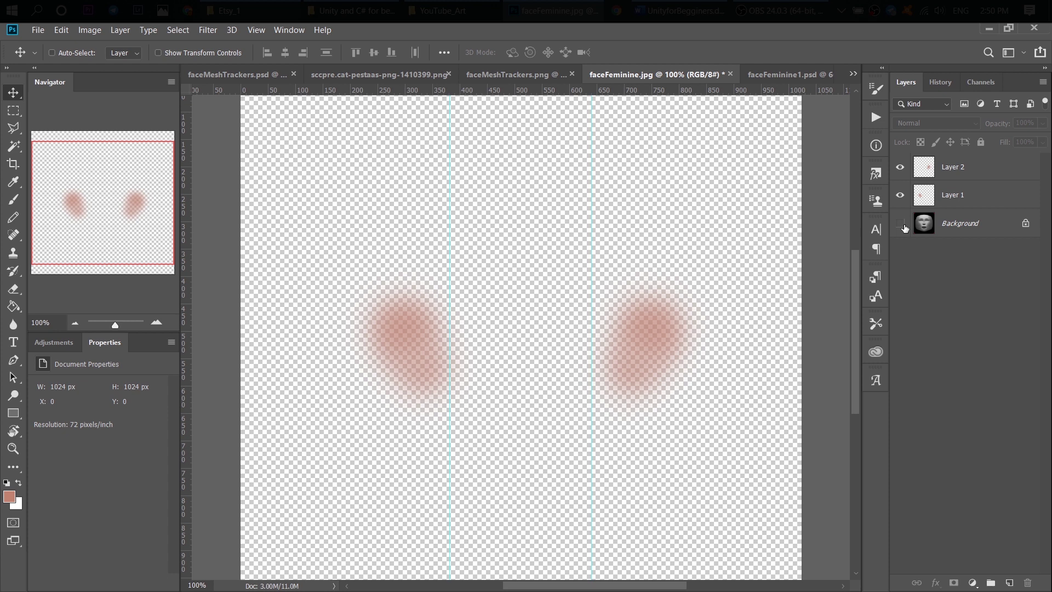
- Export the two blush patches with Quick Export as PNG
click(38, 30)
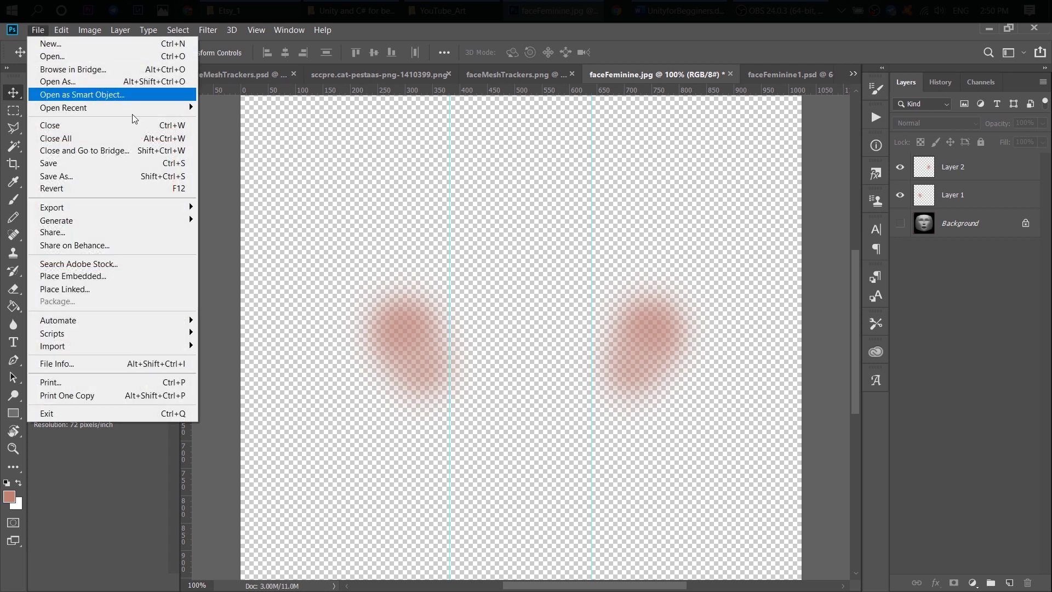
mouse_move(165, 207)
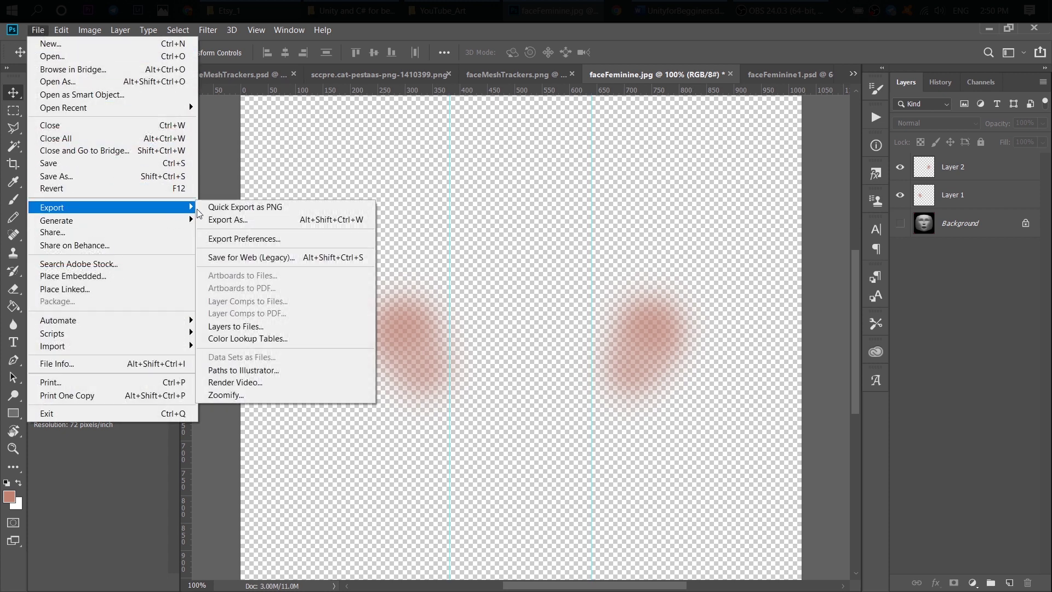
click(273, 208)
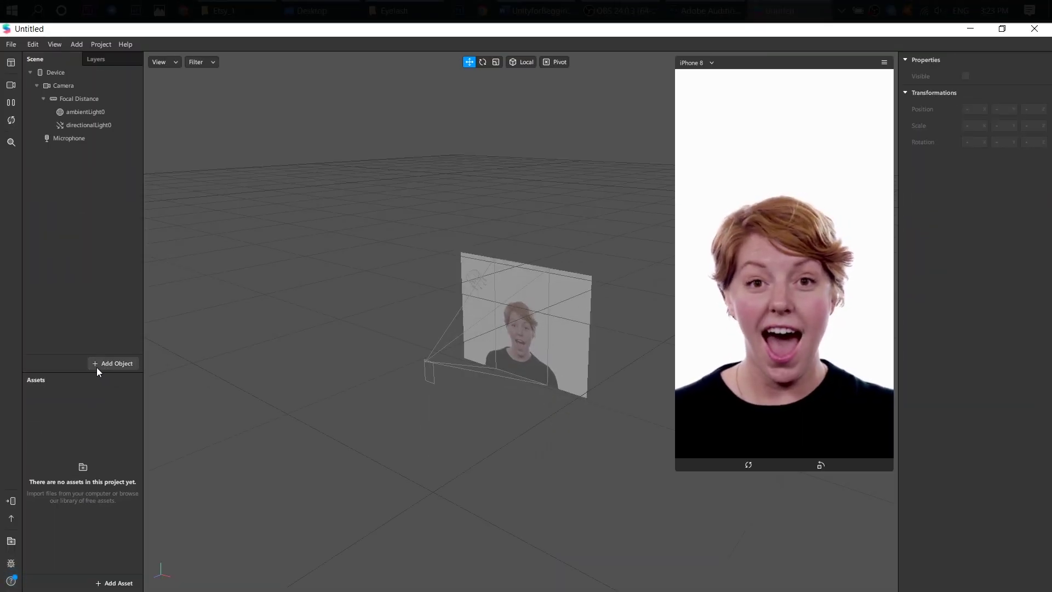
- Switch to Spark AR Studio and insert a Face Mesh object into the scene
click(97, 365)
click(39, 313)
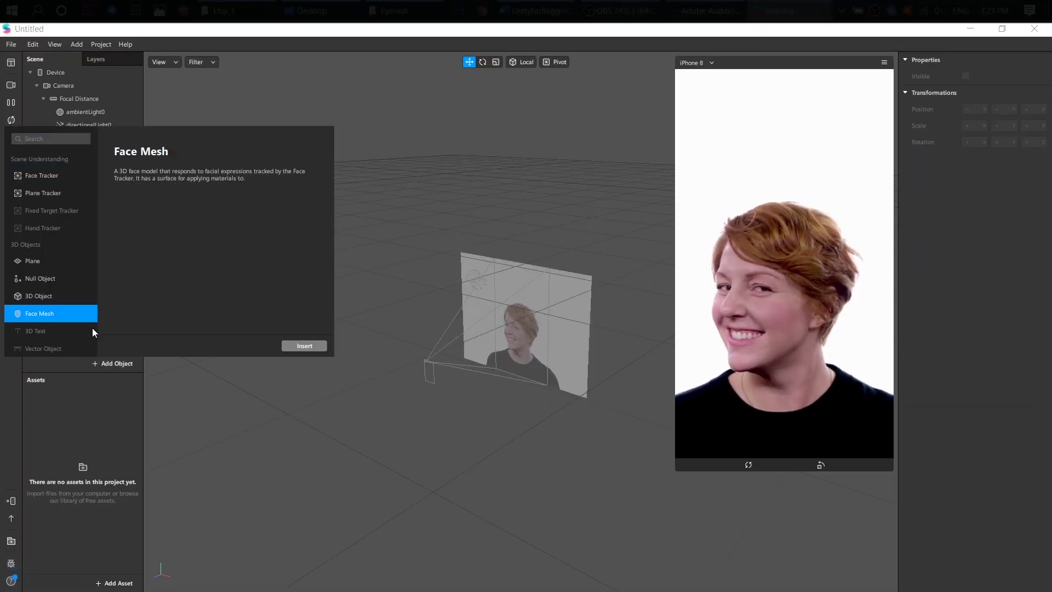
click(320, 347)
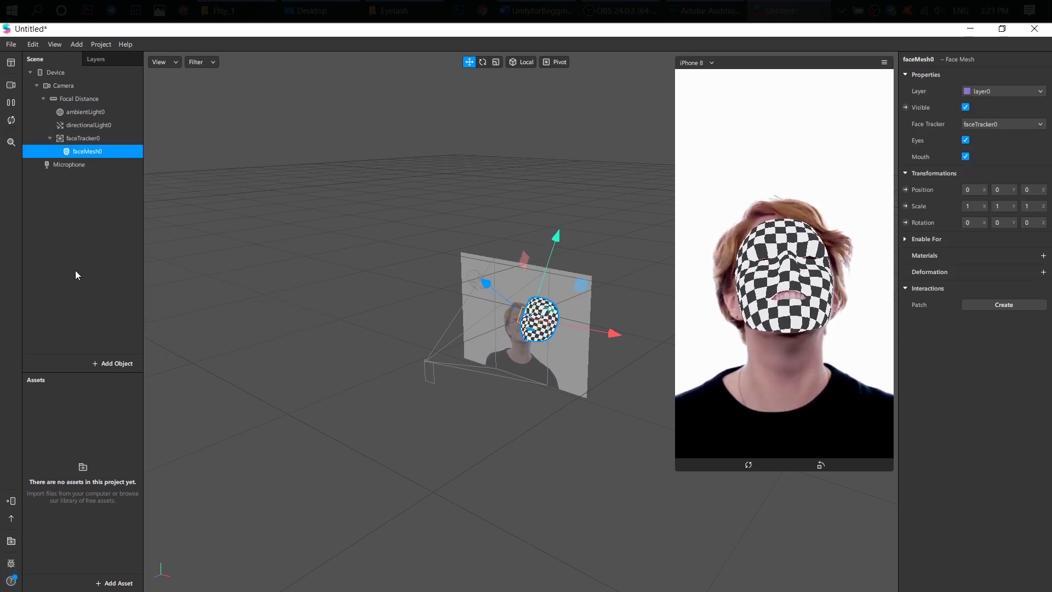
- Insert a second Face Mesh and nest it under faceTracker0
click(97, 364)
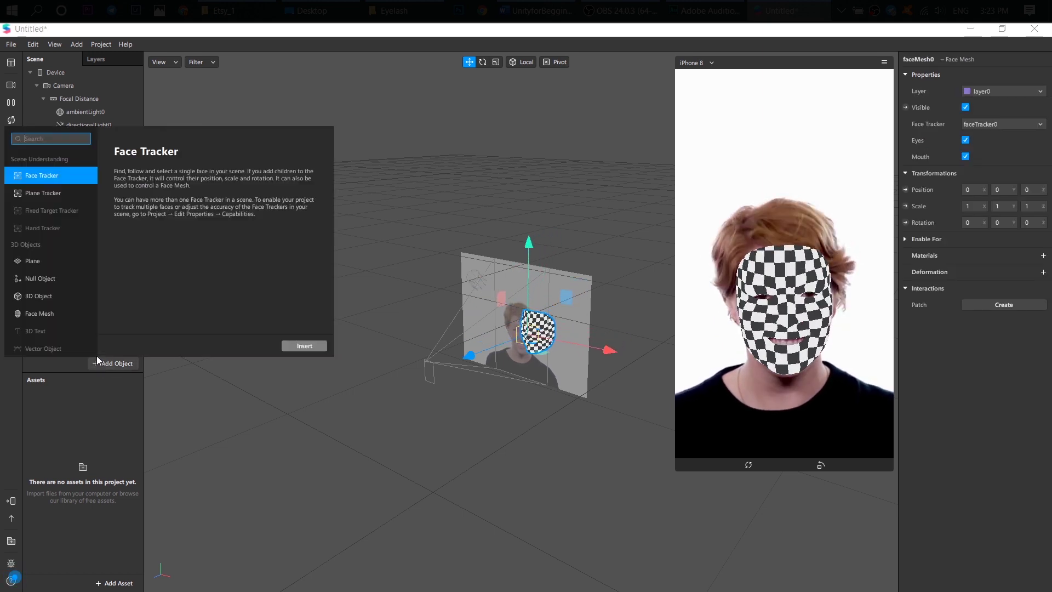
click(73, 313)
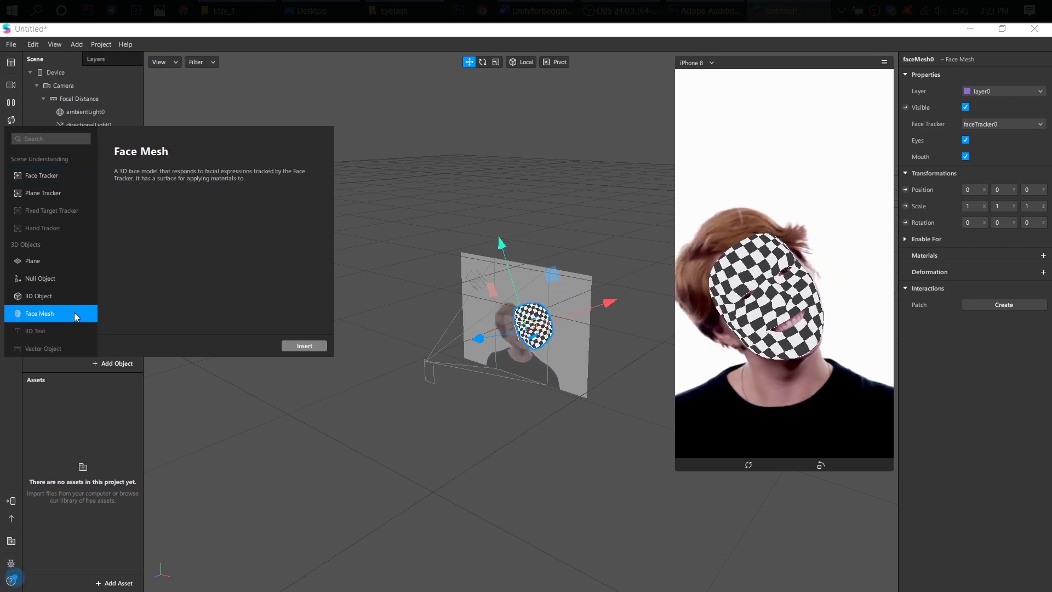
click(307, 345)
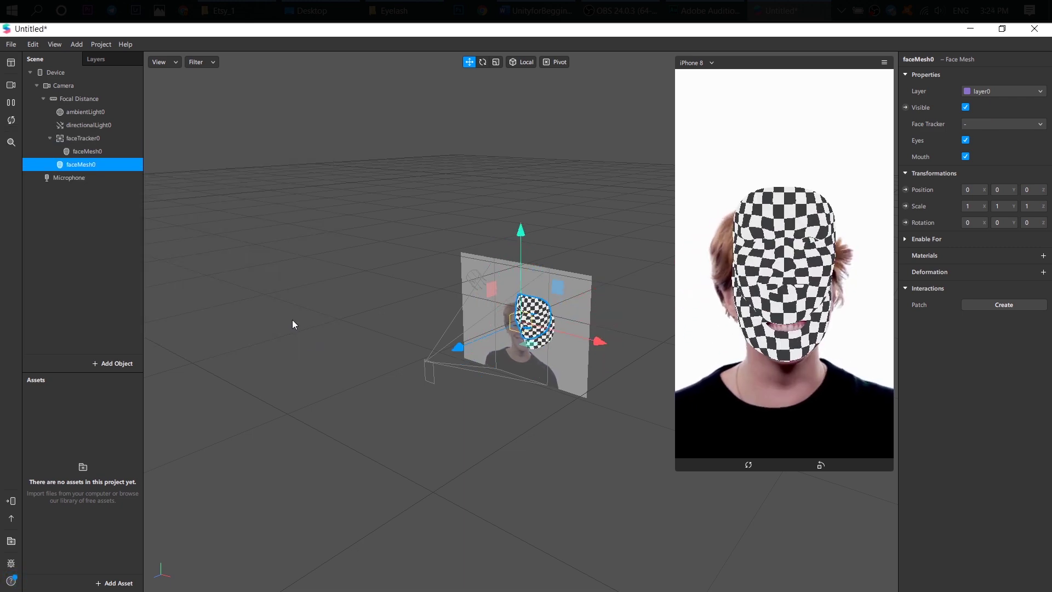
drag(87, 140, 90, 137)
- Add a new material to faceMesh0 and rename it eyelashes
click(89, 151)
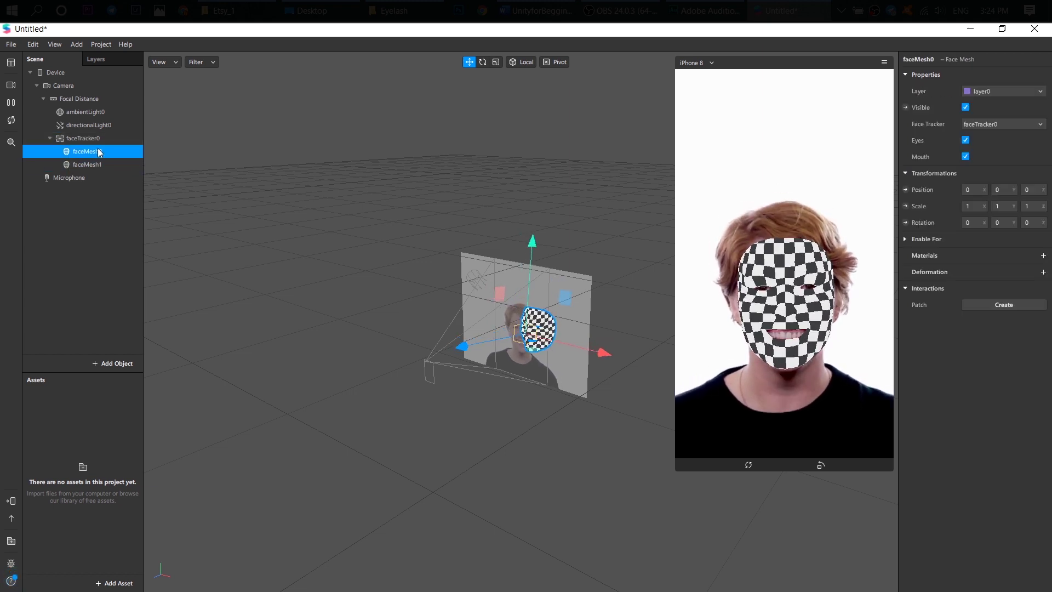
click(1043, 255)
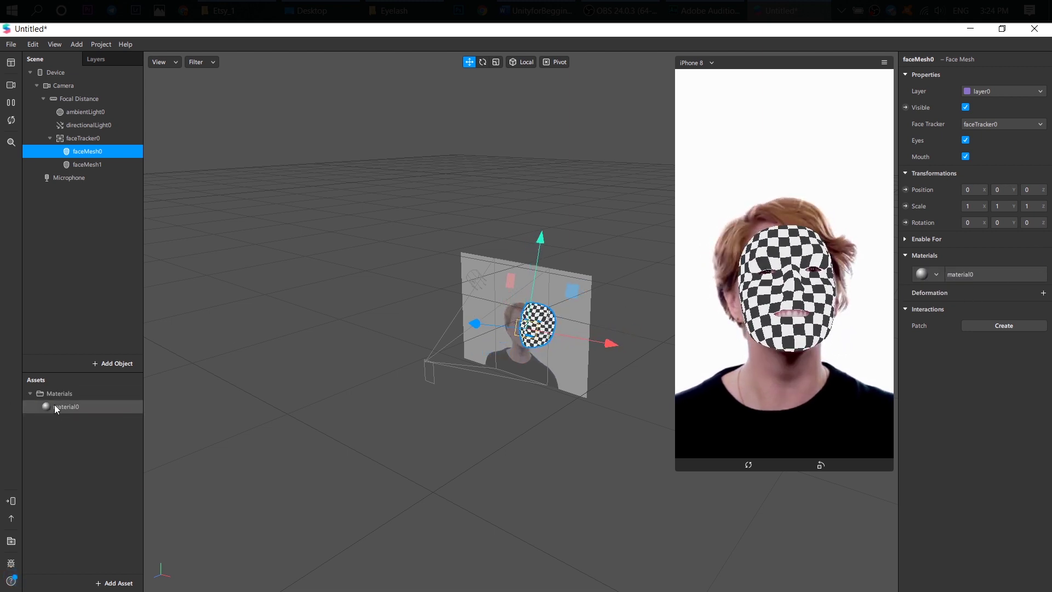
click(72, 408)
double_click(72, 407)
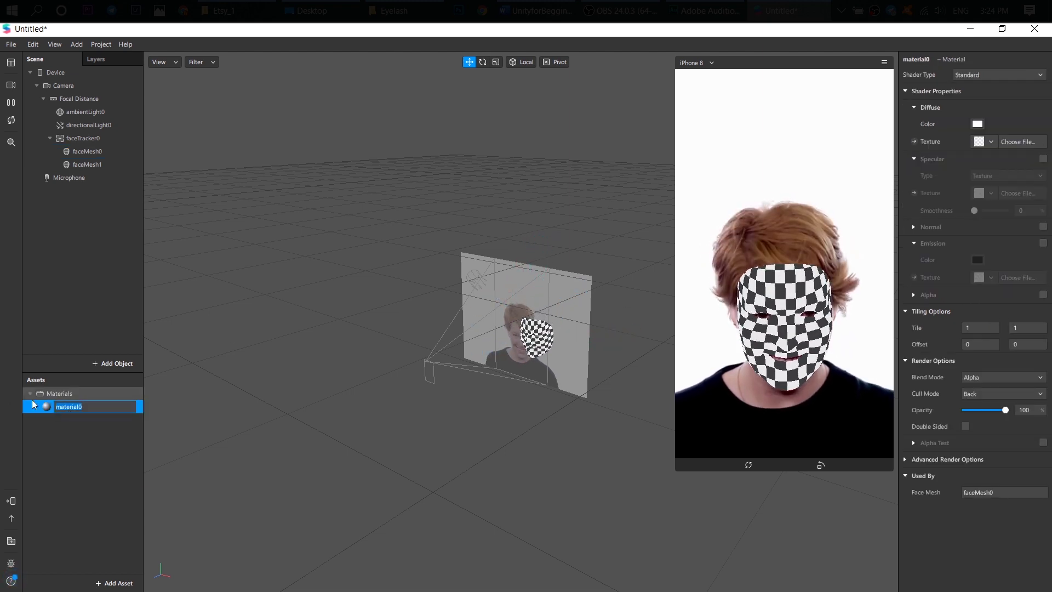
text(eyel)
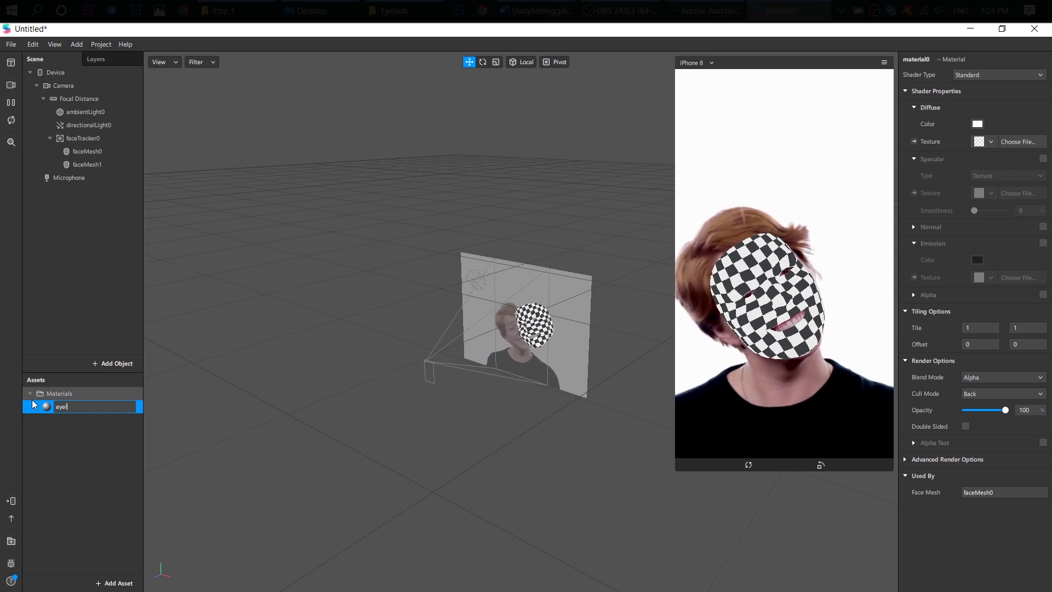
text(ashes)
key(Return)
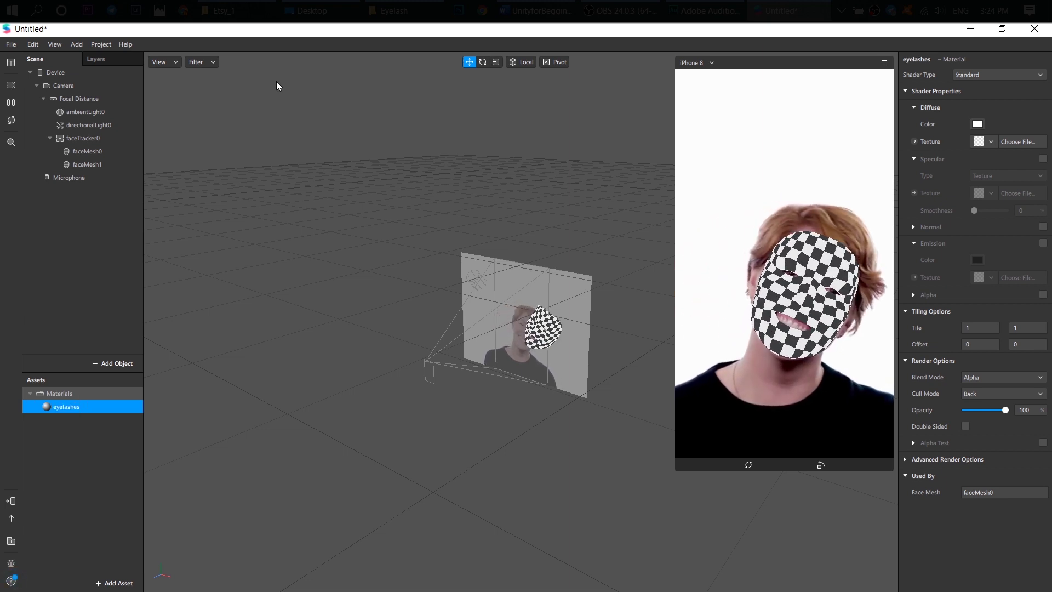
- Add a new material to faceMesh1 and rename it blush
click(88, 164)
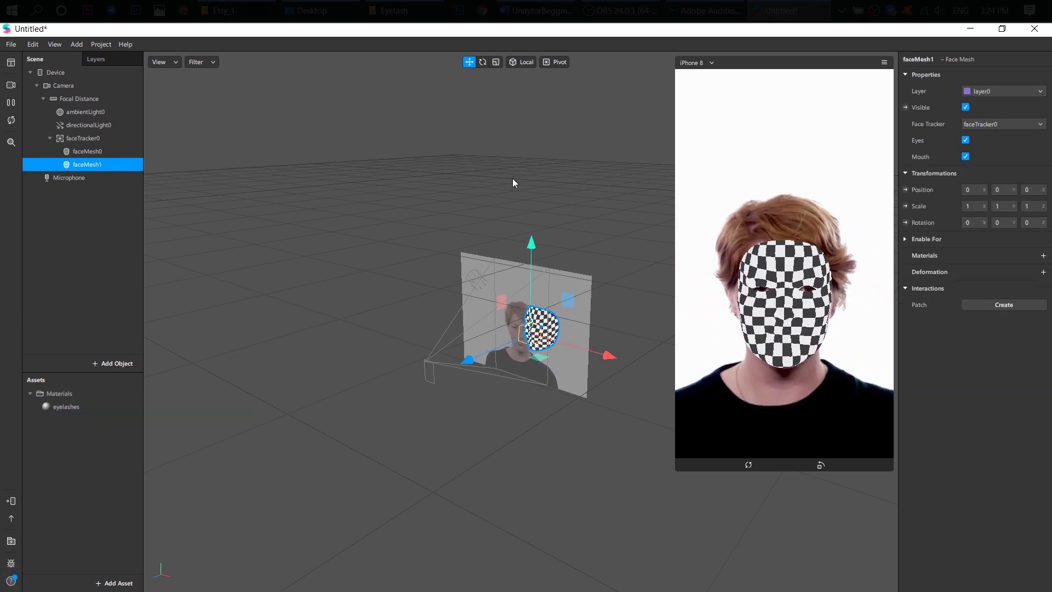
click(1043, 256)
click(1011, 291)
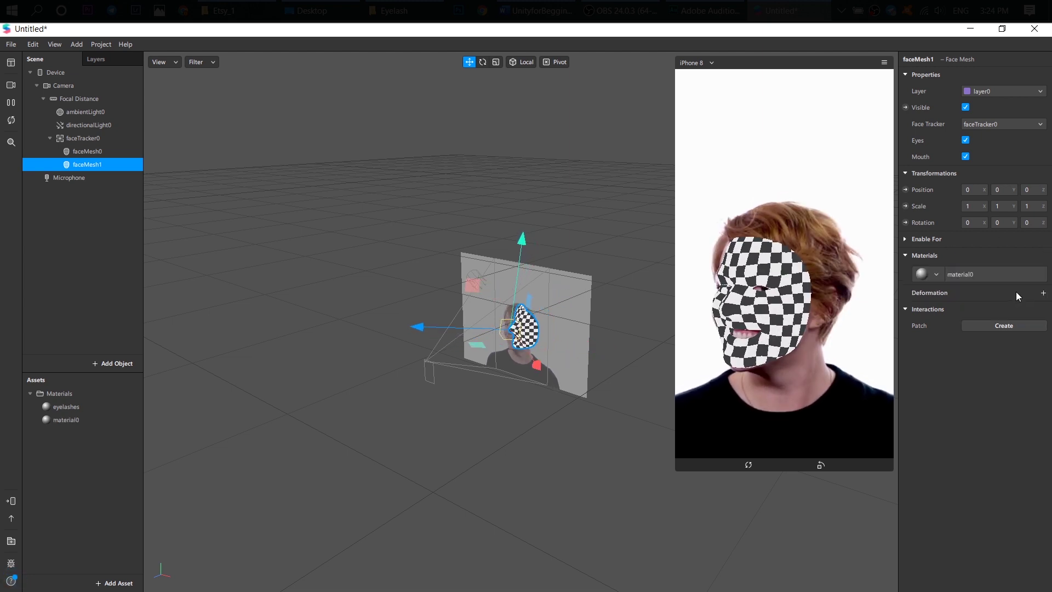
click(66, 421)
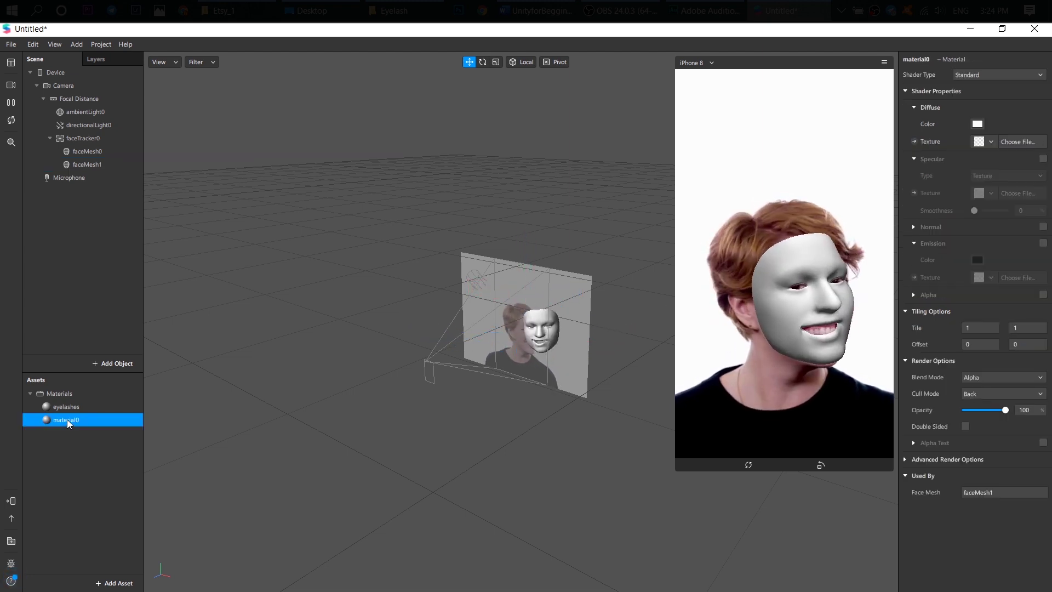
click(67, 419)
text(blush)
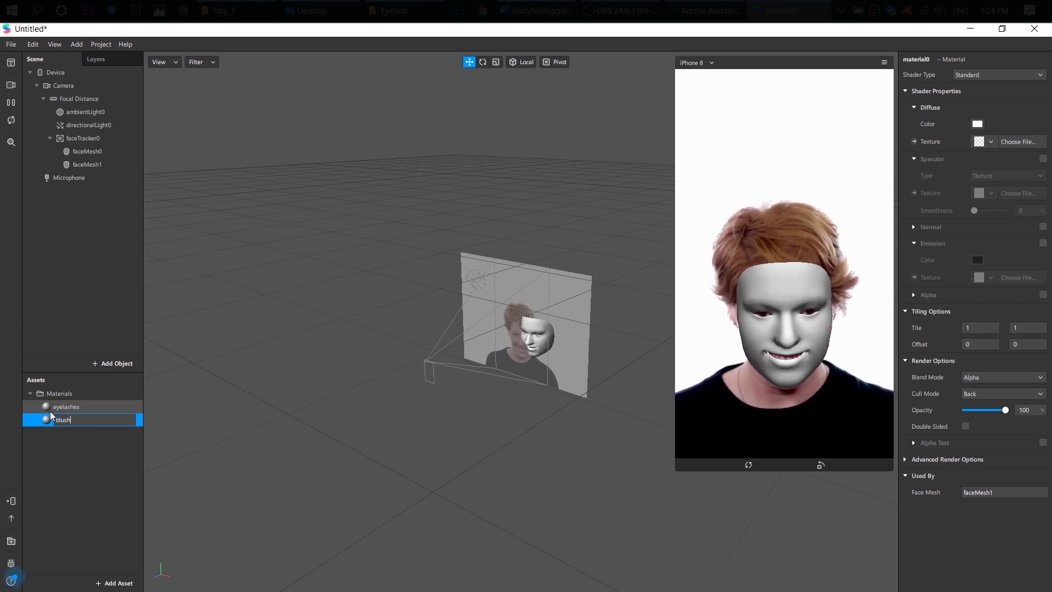
key(Return)
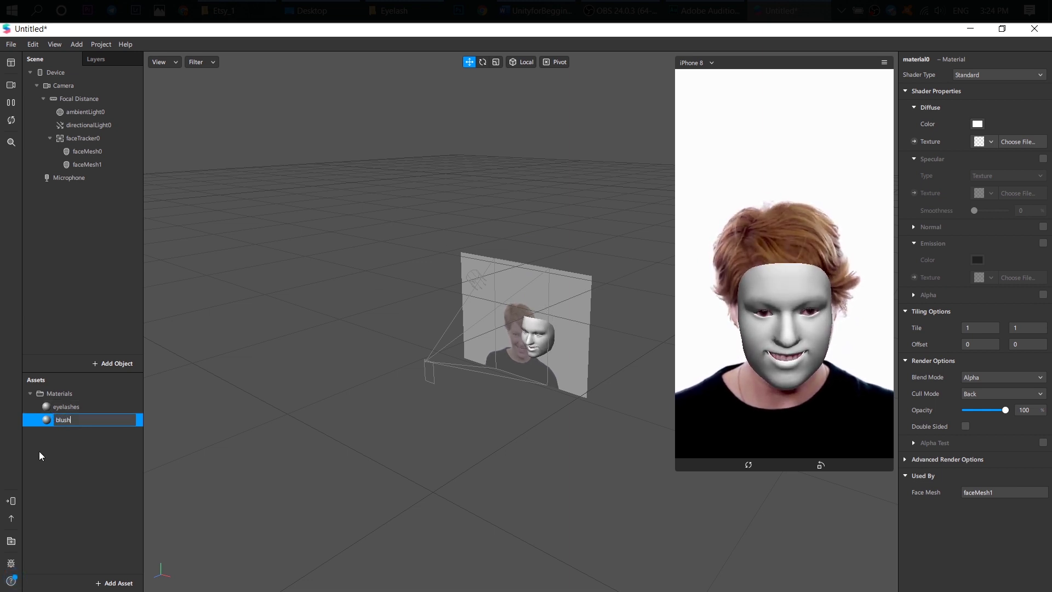
click(38, 451)
- Import the eyelash_both_1 image as a new diffuse texture for the eyelashes material
click(80, 408)
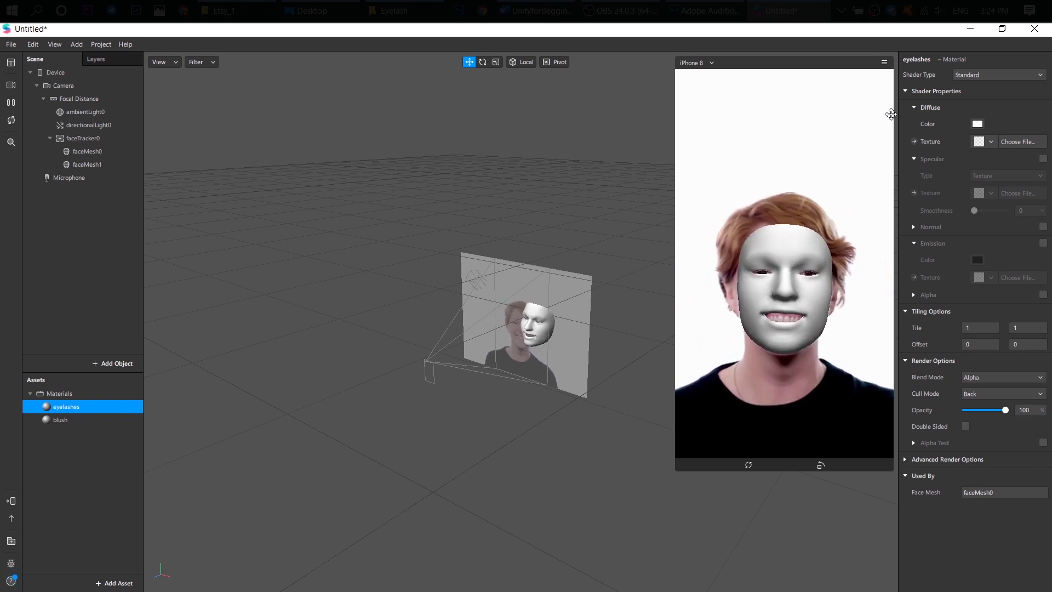
click(993, 142)
click(989, 176)
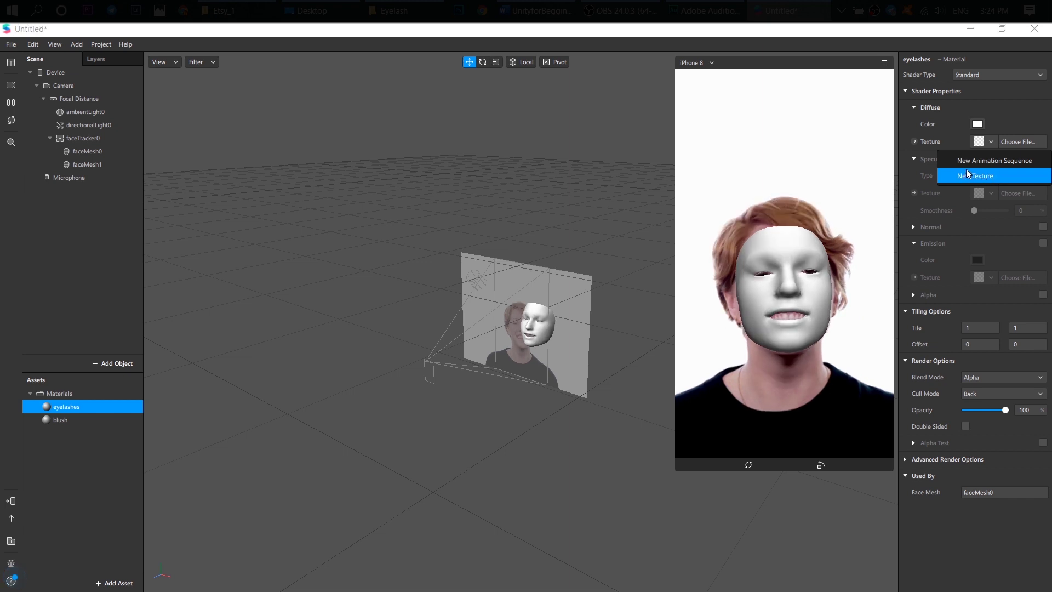
- Temporarily hide faceMesh1 to check the eyelashes in an enlarged device preview, and make the mesh visible again
click(109, 164)
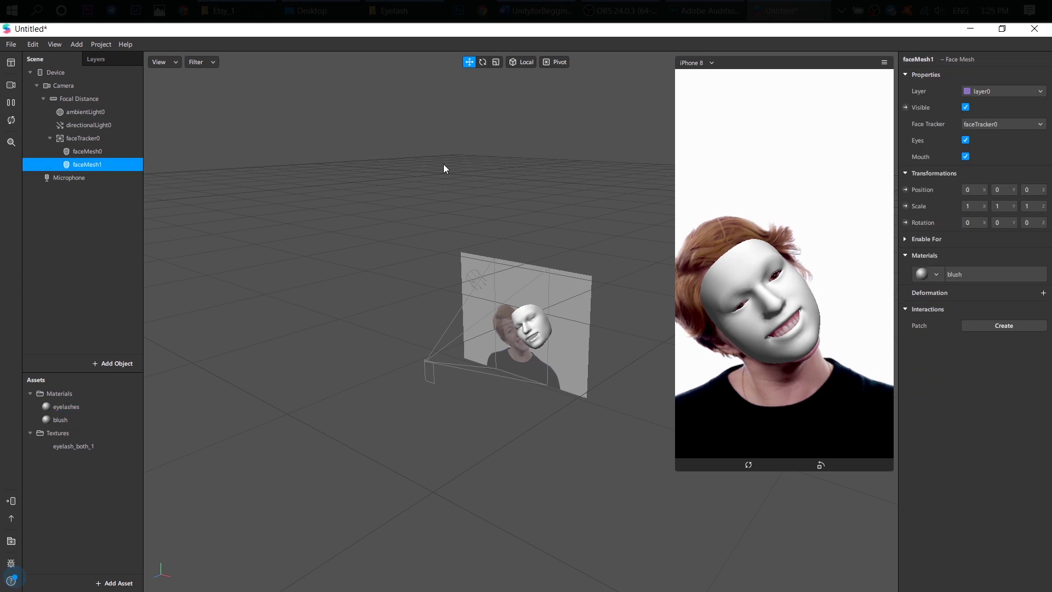
click(965, 107)
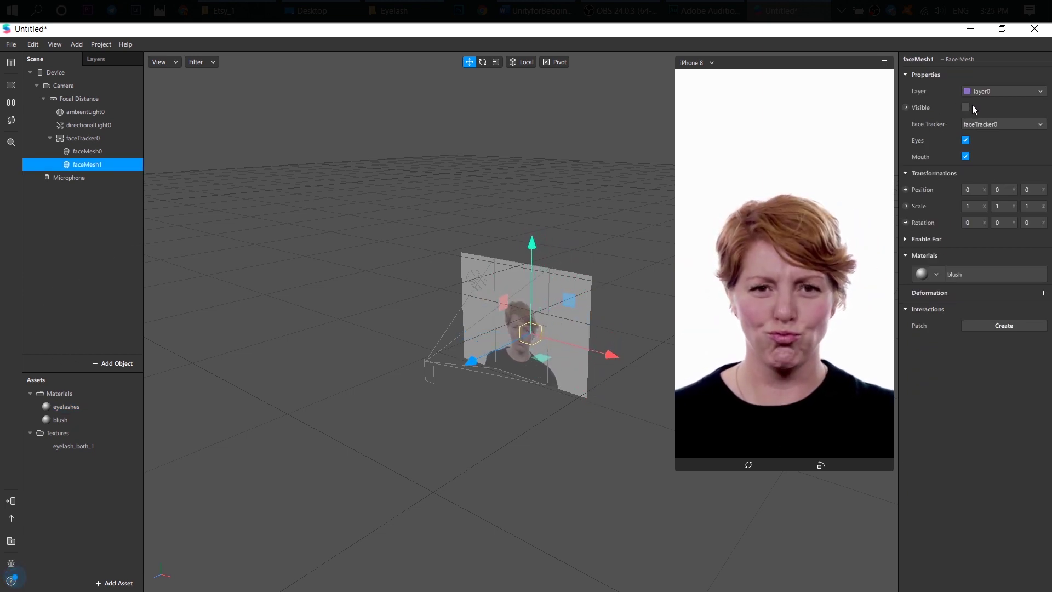
click(966, 107)
click(962, 109)
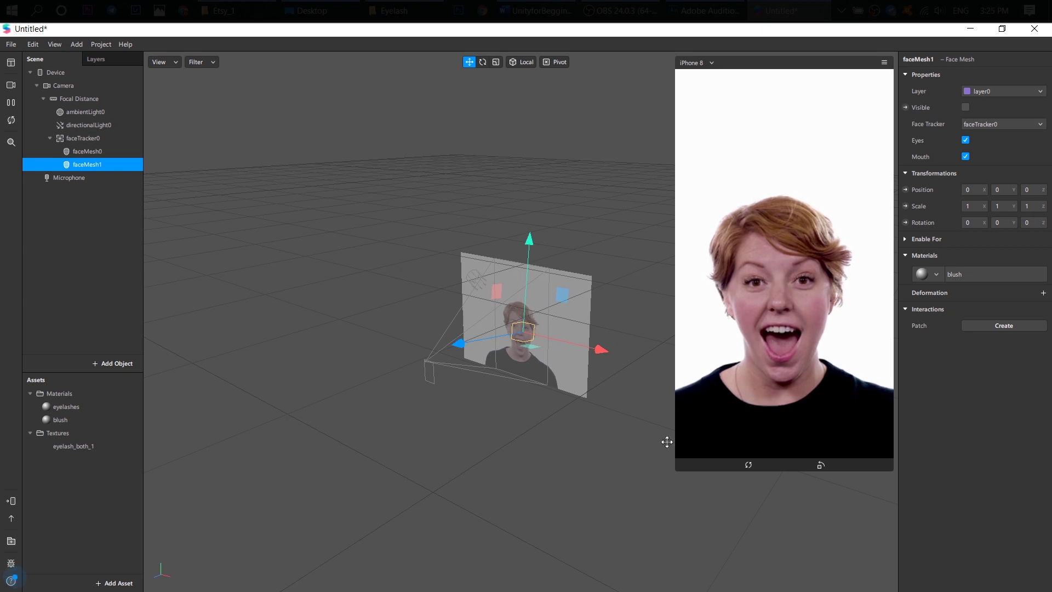
drag(667, 476, 633, 487)
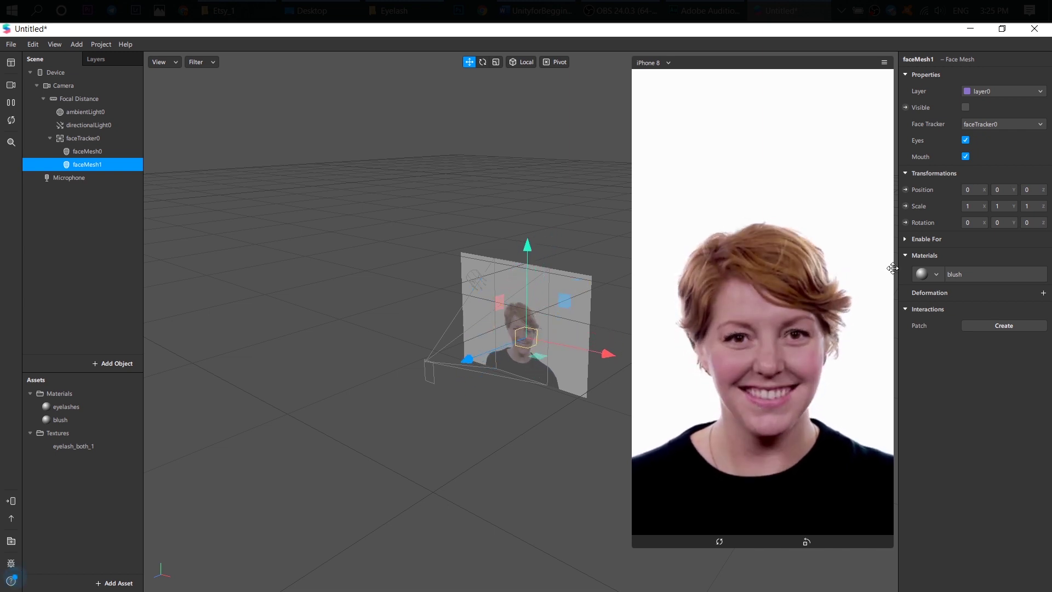
click(966, 107)
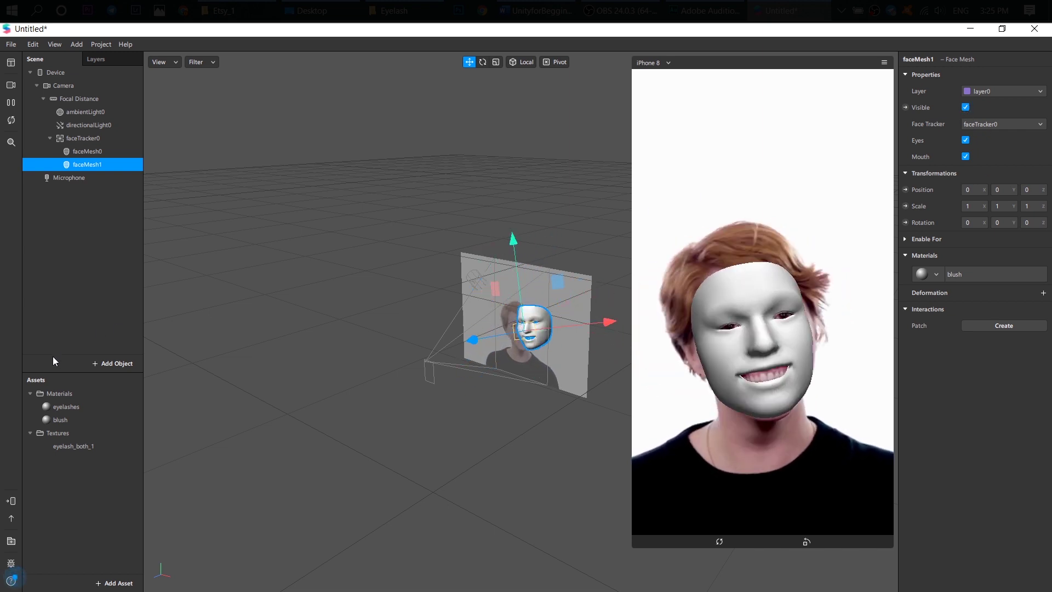
- Import the blush_2 image as a new diffuse texture for the blush material
click(74, 420)
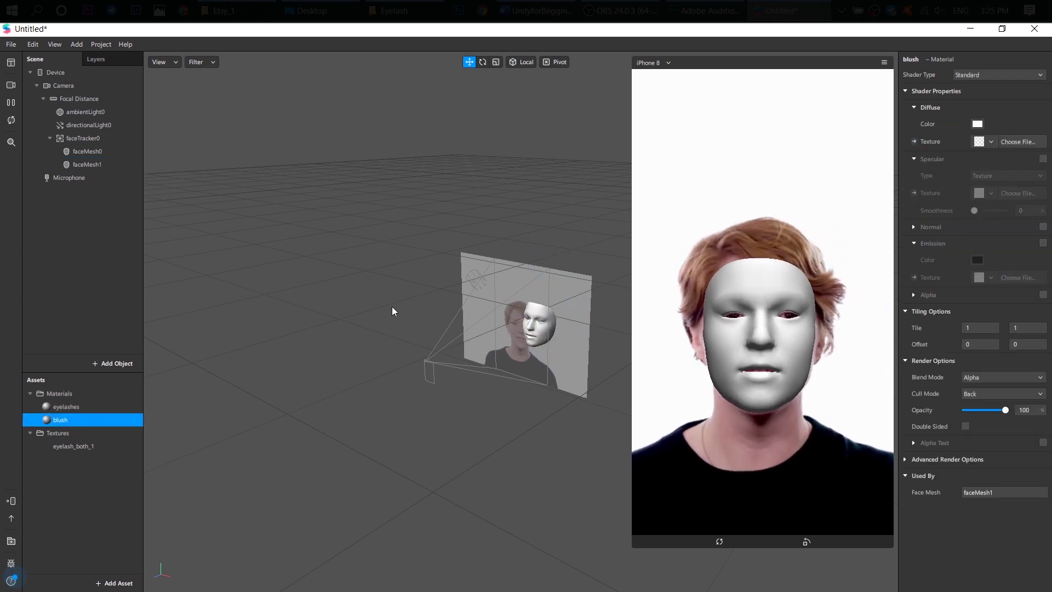
click(993, 140)
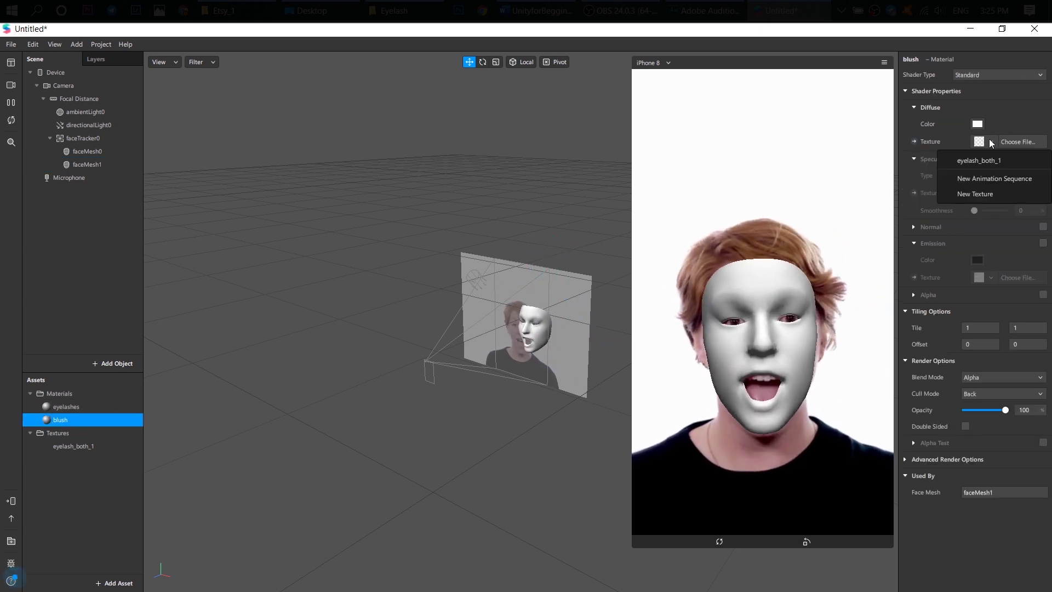
click(979, 193)
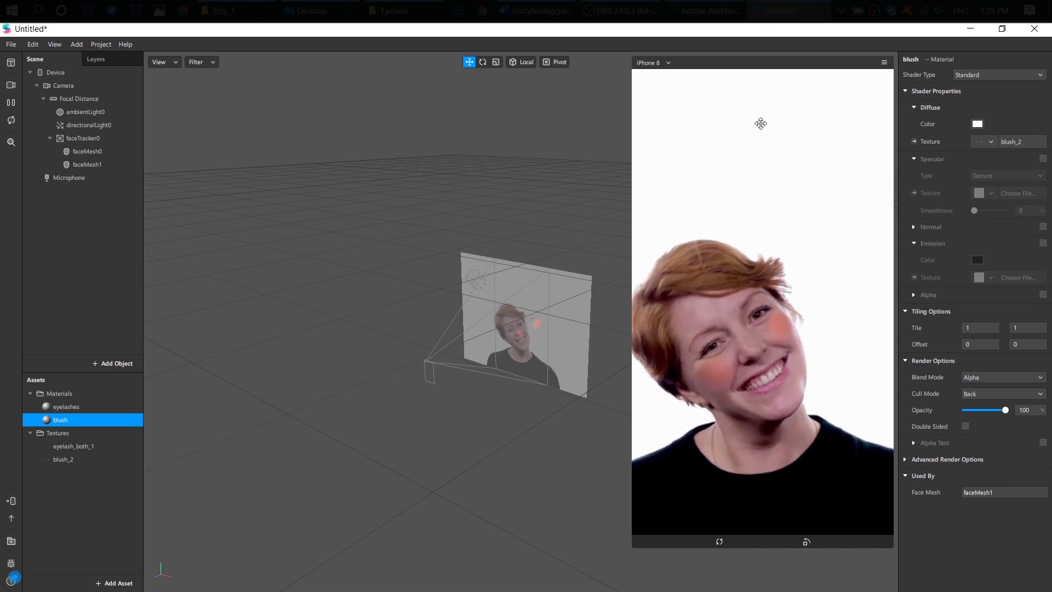
- Change the blush material's shader type to Face Paint and set opacity to 58%, BG Influence to 81% and brightness to 70%
click(1004, 76)
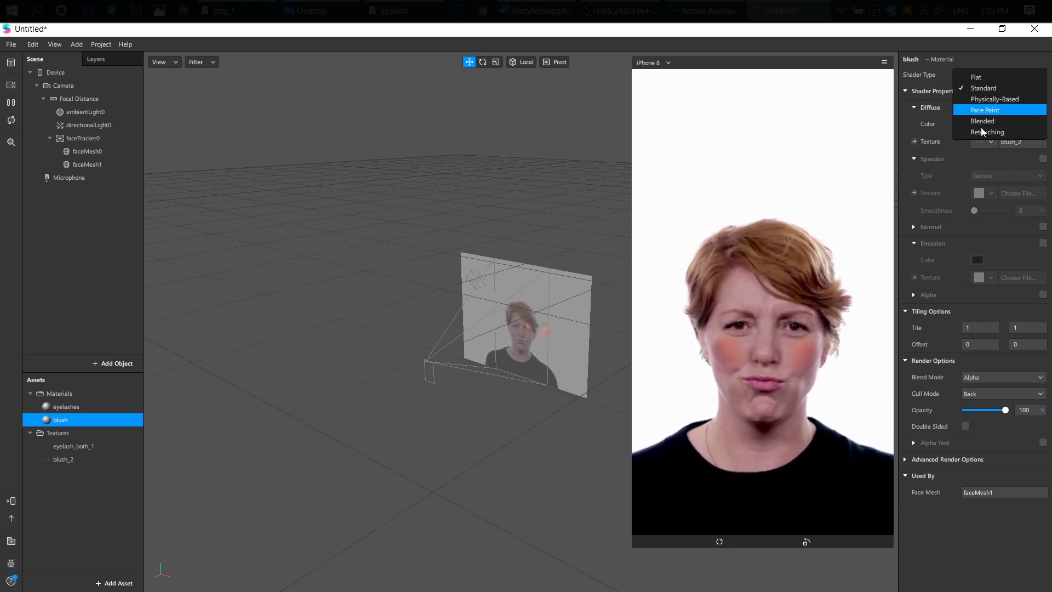
key(Return)
key(Return)
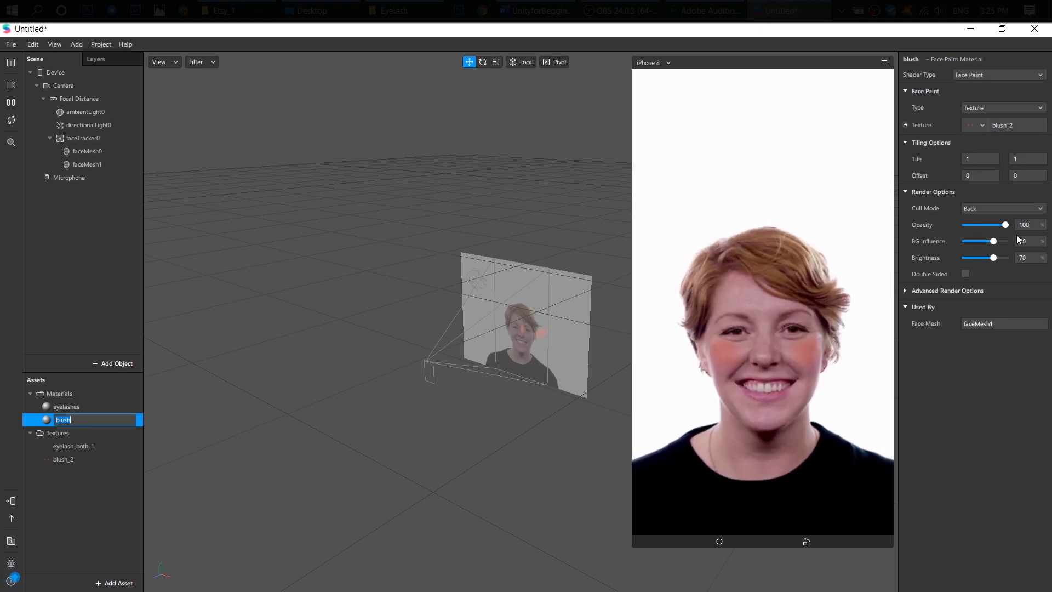
mouse_move(1005, 225)
mouse_down()
mouse_move(982, 228)
mouse_move(992, 228)
mouse_up()
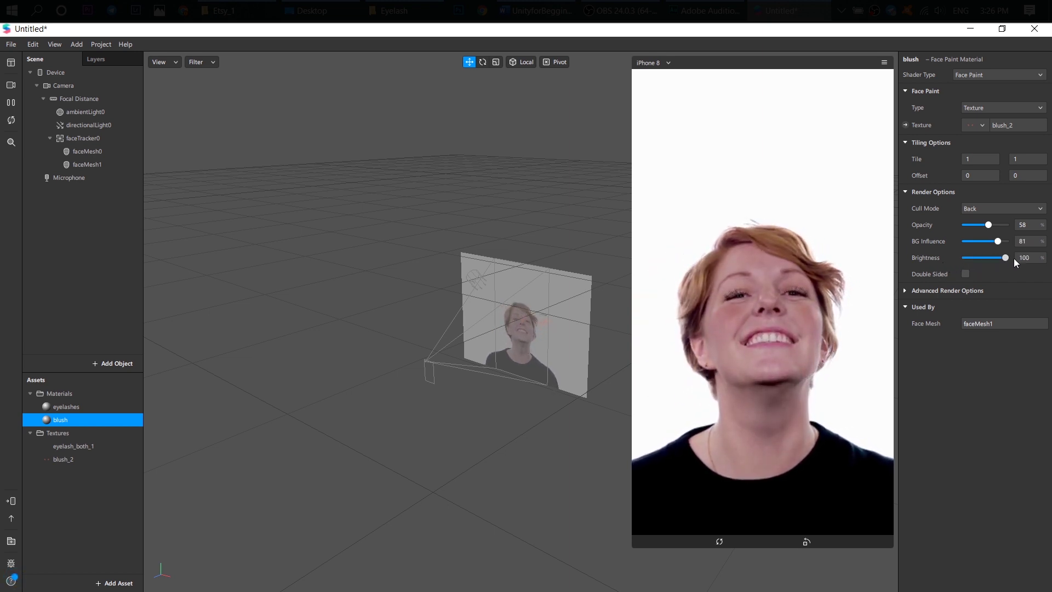
drag(1005, 257, 992, 259)
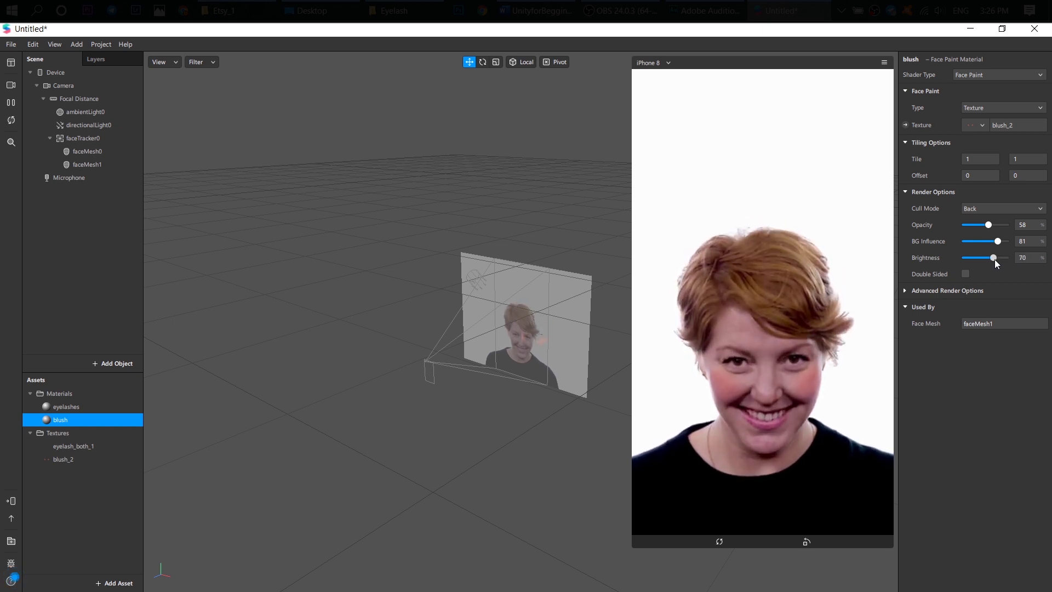